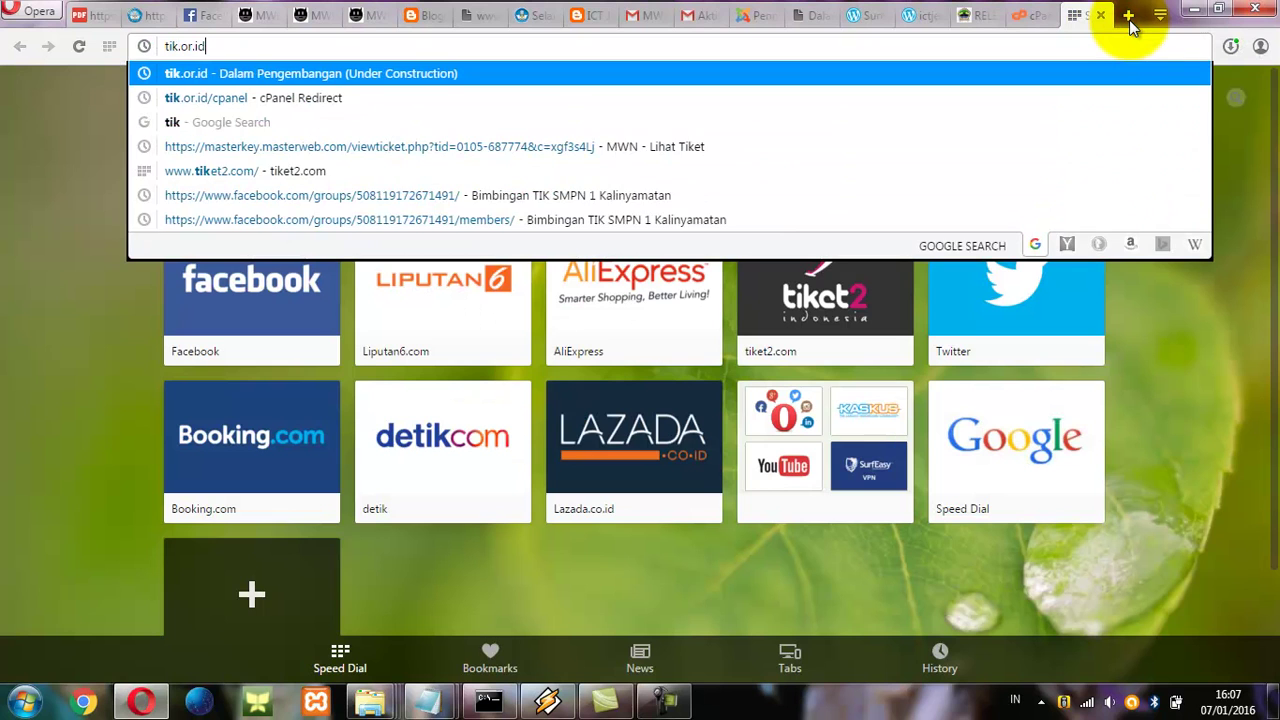
Load tik.or.id in Opera and begin entering the tik.or.id/cp cPanel redirect address.
key("Return")
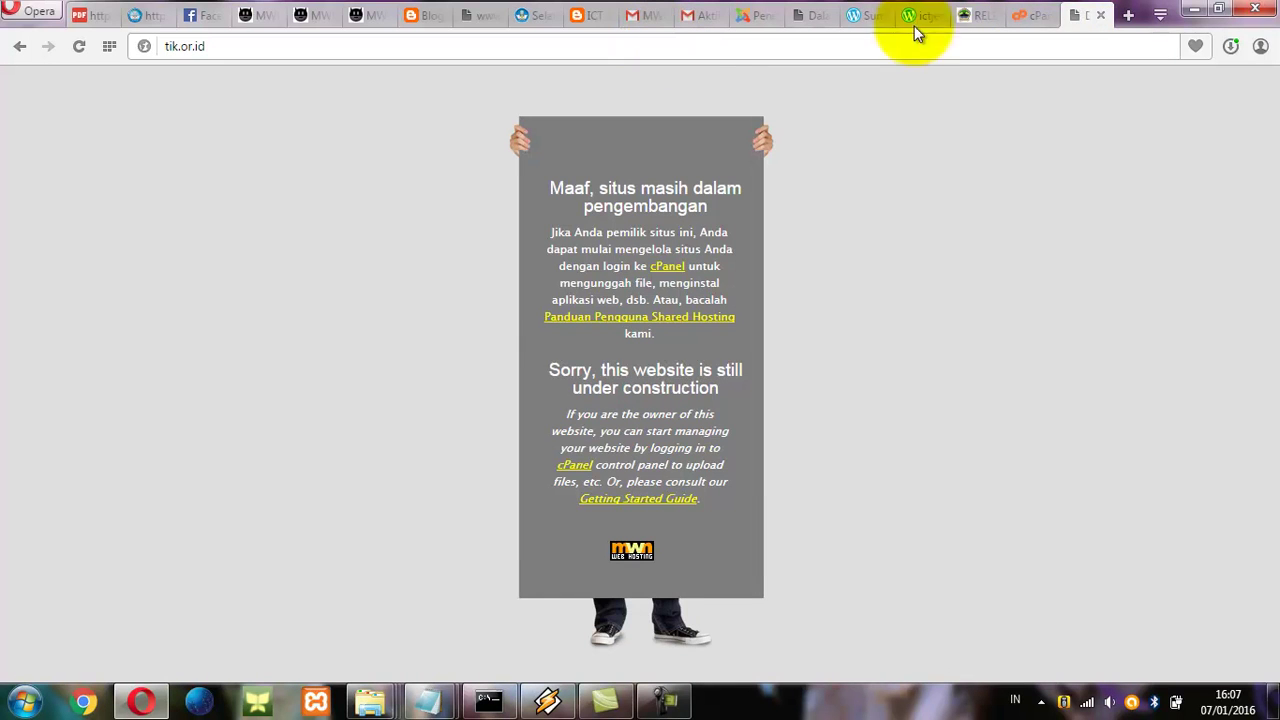
left_click(1038, 20)
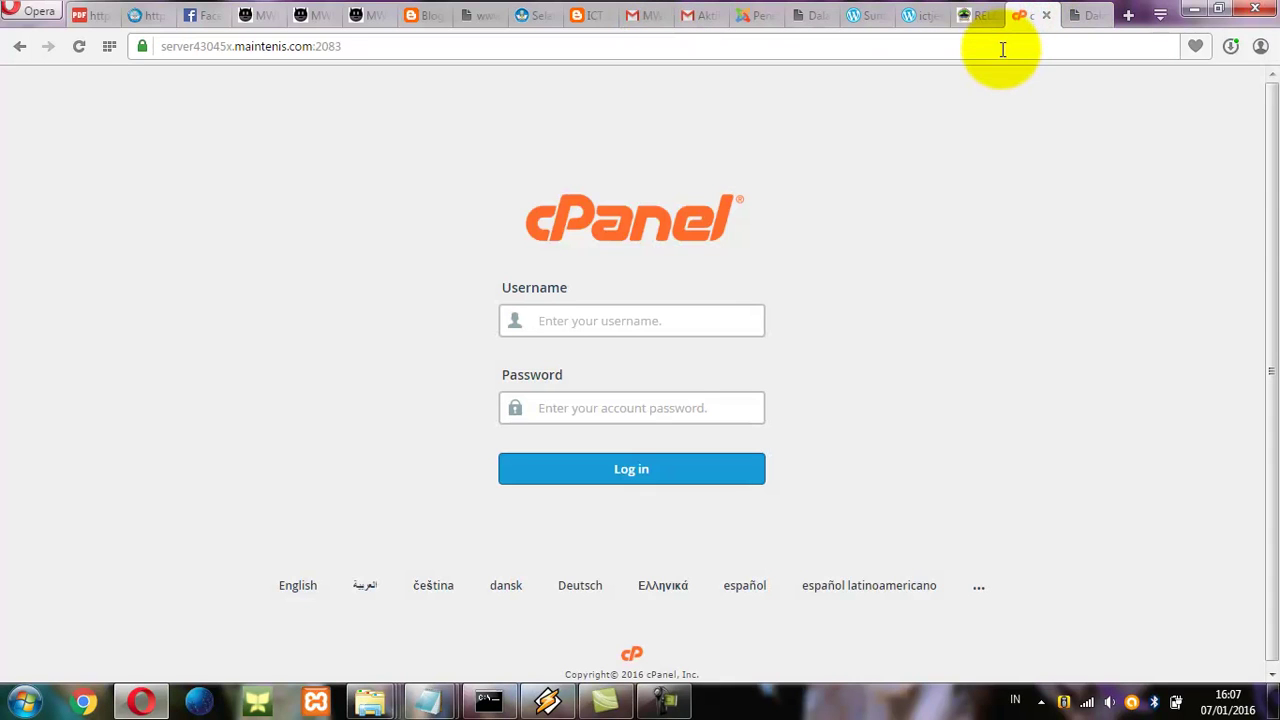
left_click(1003, 47)
type("tik.or.id")
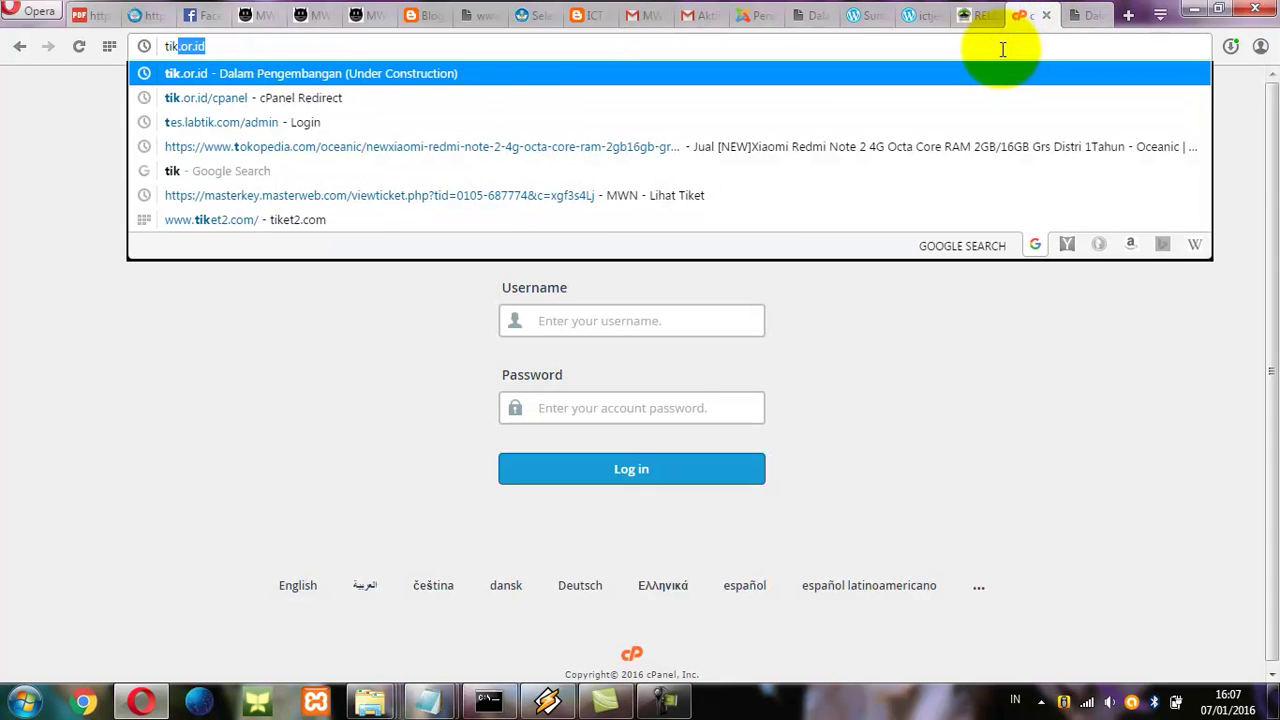
key("Return")
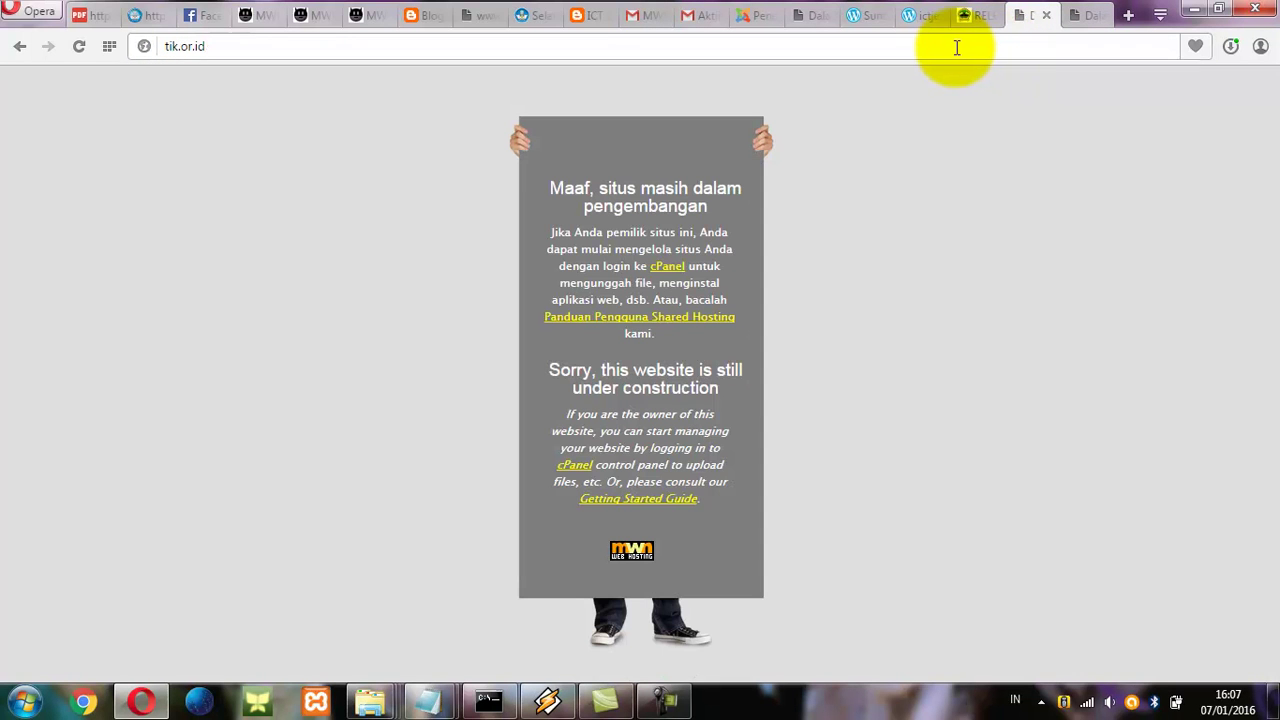
left_click(952, 54)
left_click(952, 54)
type("/")
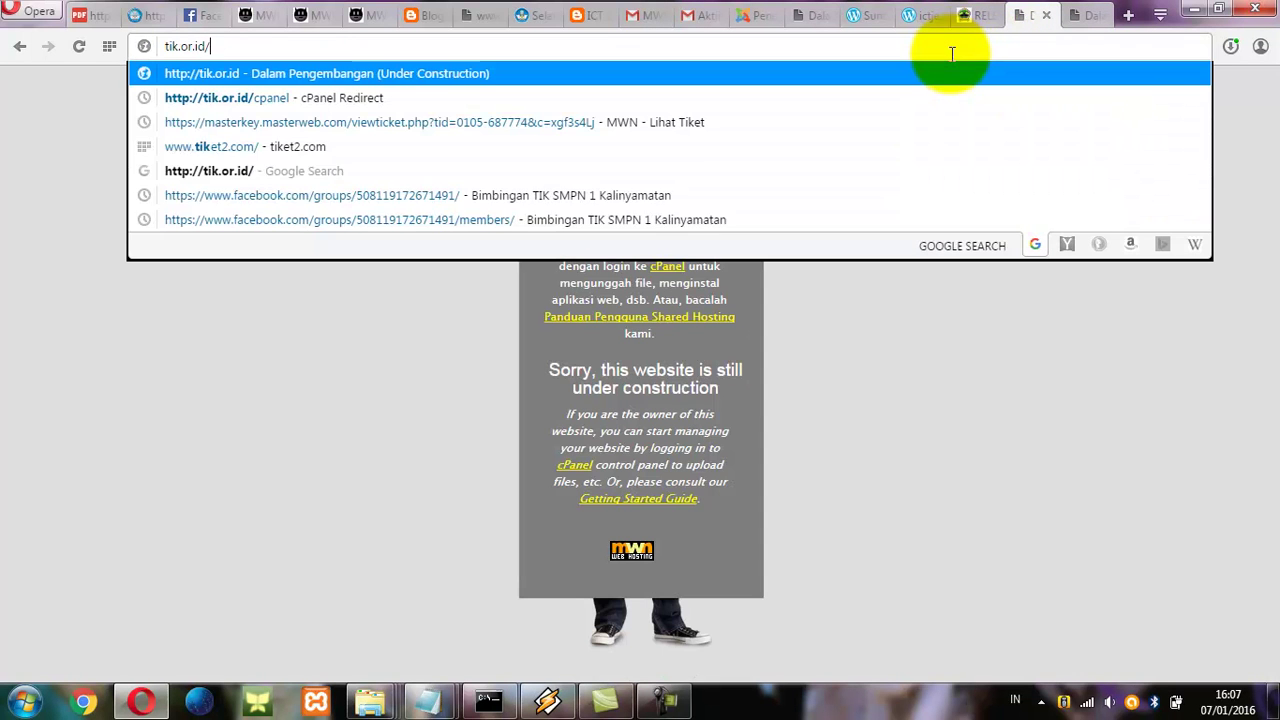
type("cp")
Open the cPanel redirect page and log in with the account username and password.
left_click(336, 102)
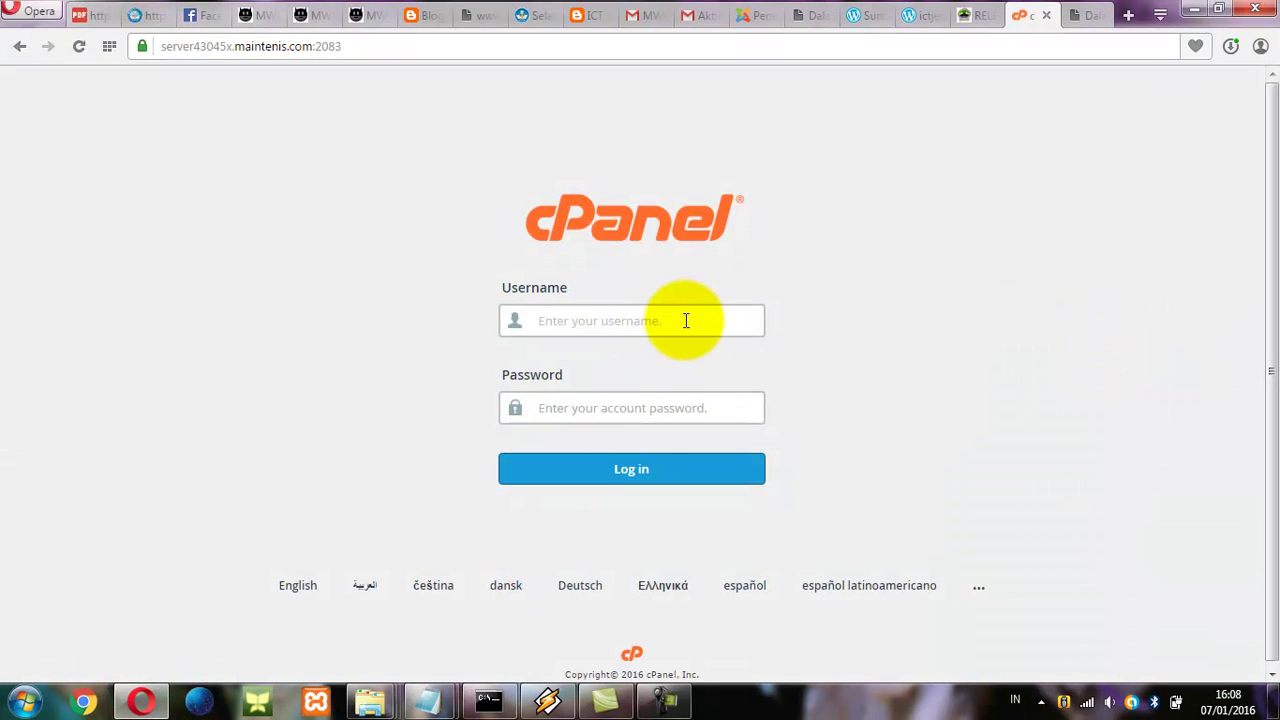
type("k9170416")
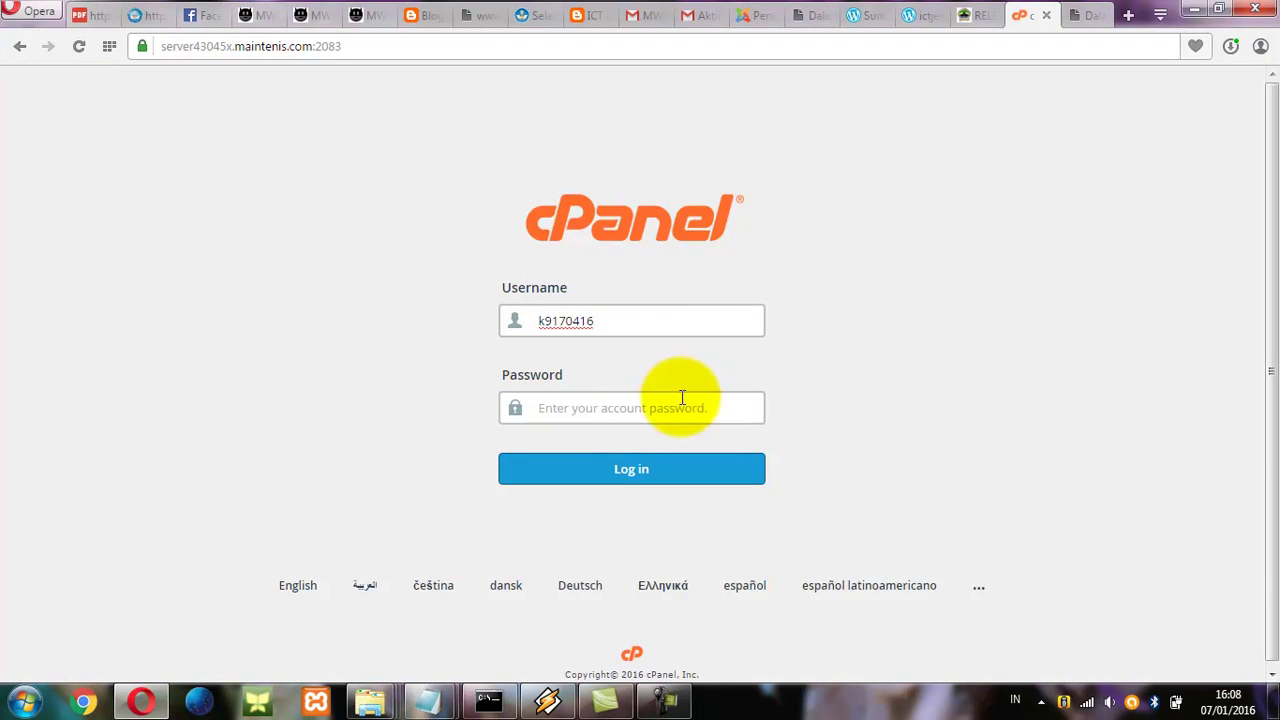
left_click(694, 411)
type("***")
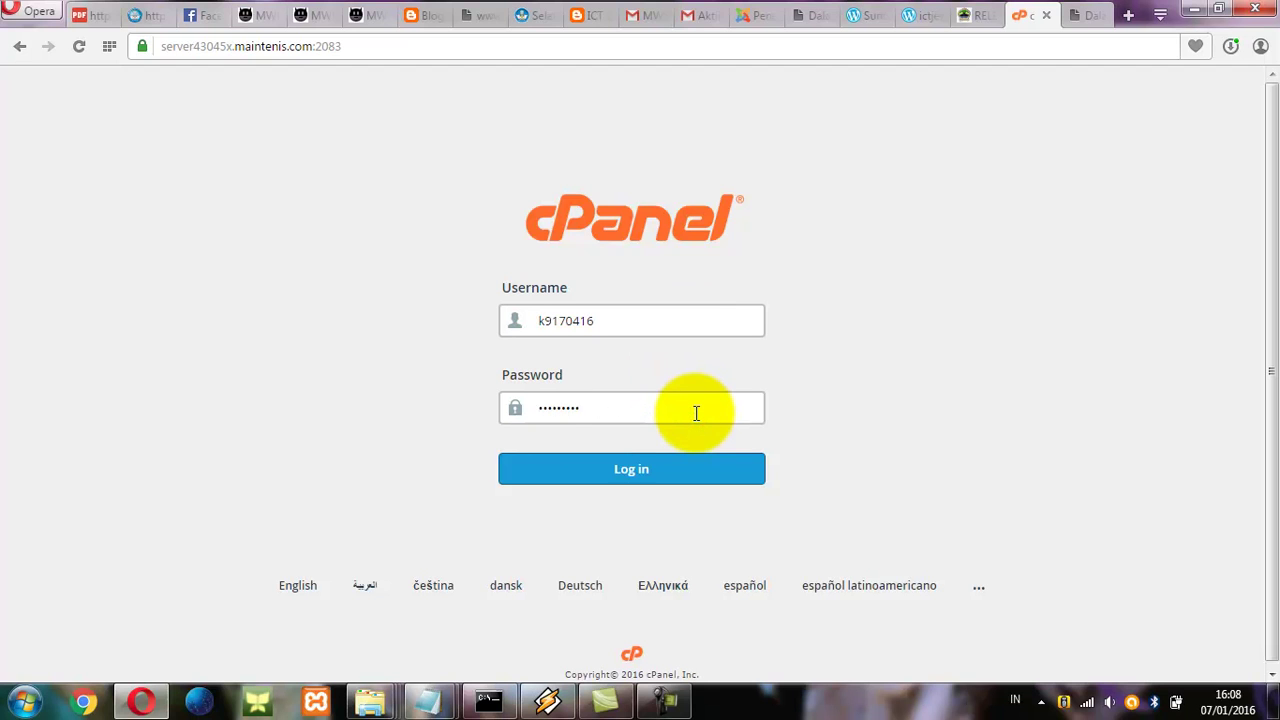
left_click(670, 469)
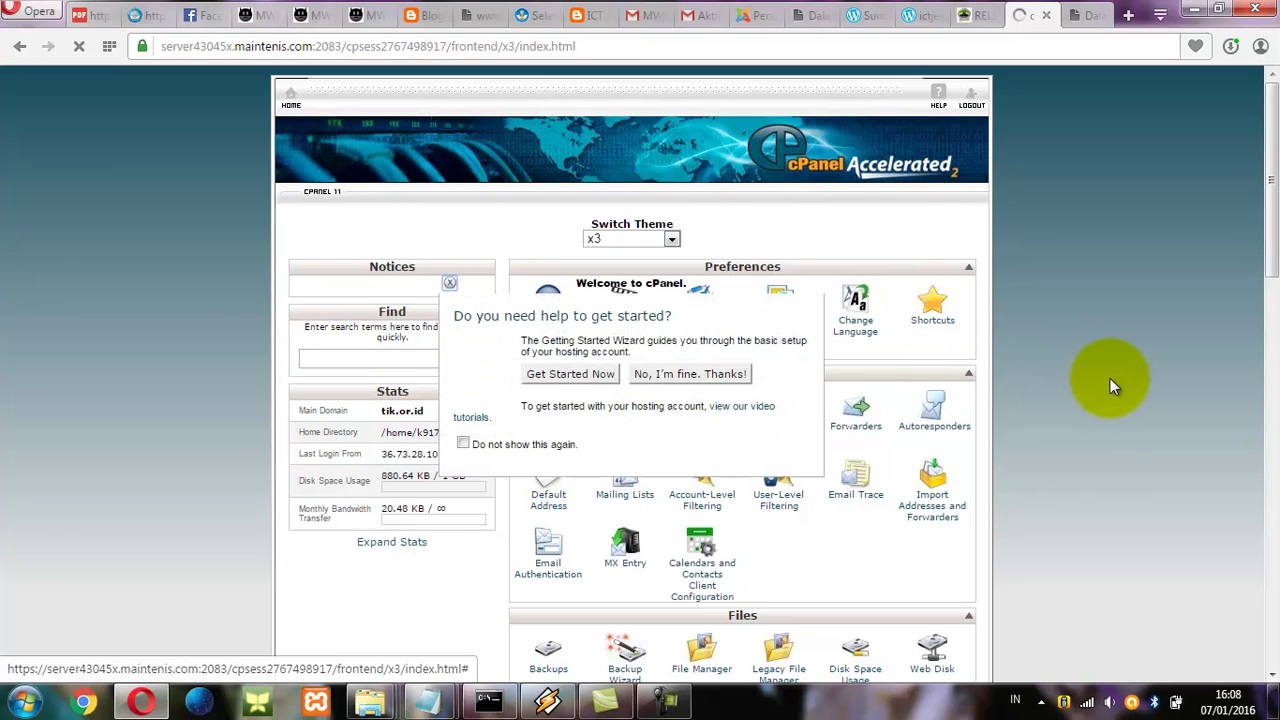
Decline the getting-started wizard, save the login password in Opera, and expand the account stats.
left_click(697, 380)
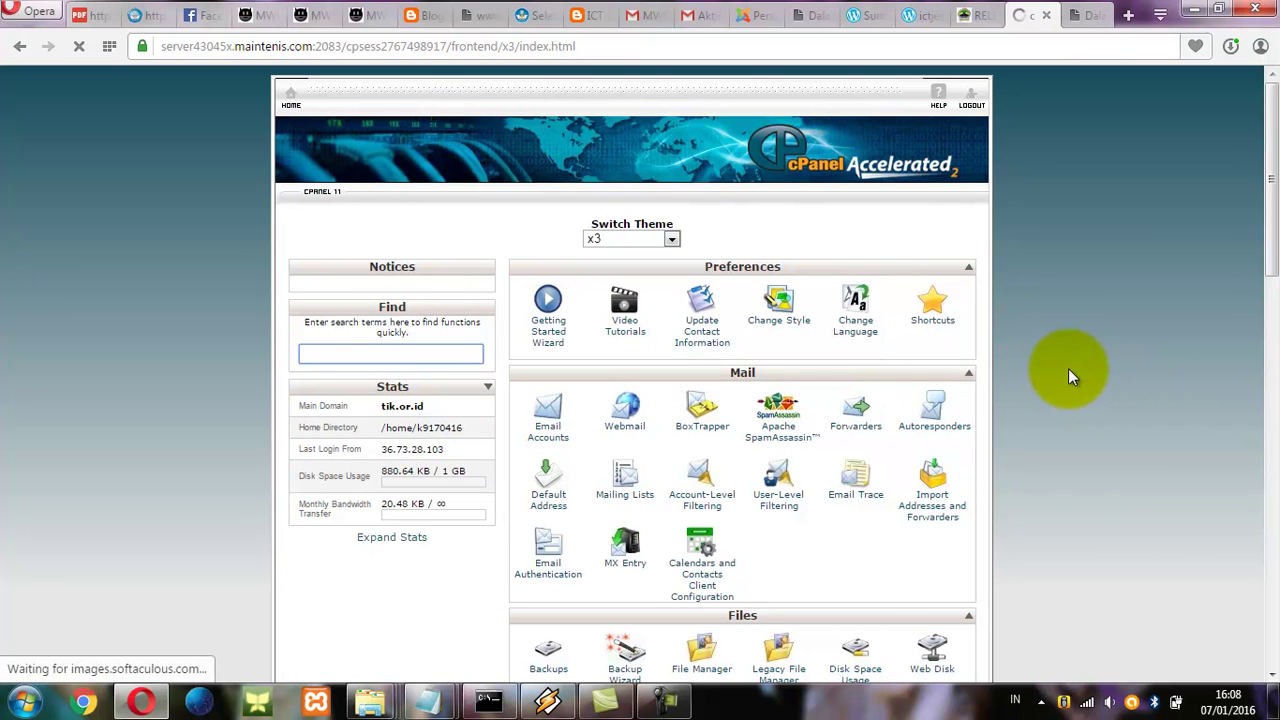
left_click_drag(1275, 228, 1272, 340)
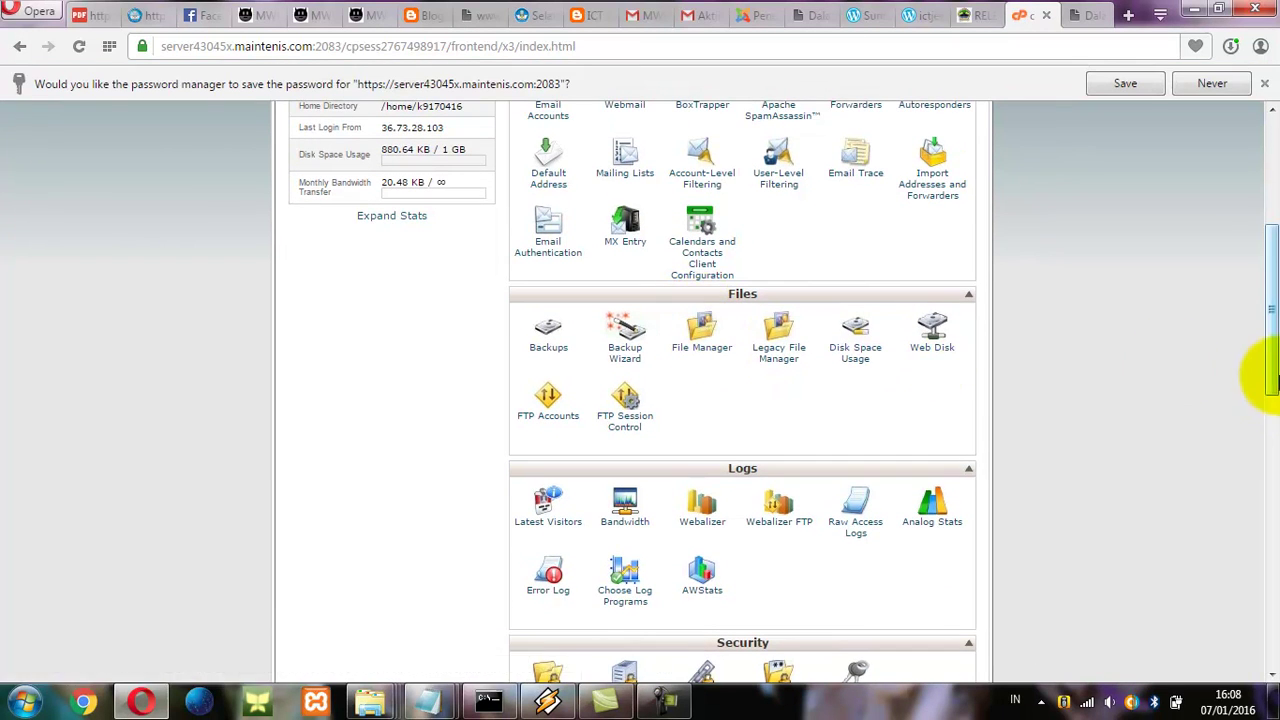
left_click_drag(1272, 363, 1266, 243)
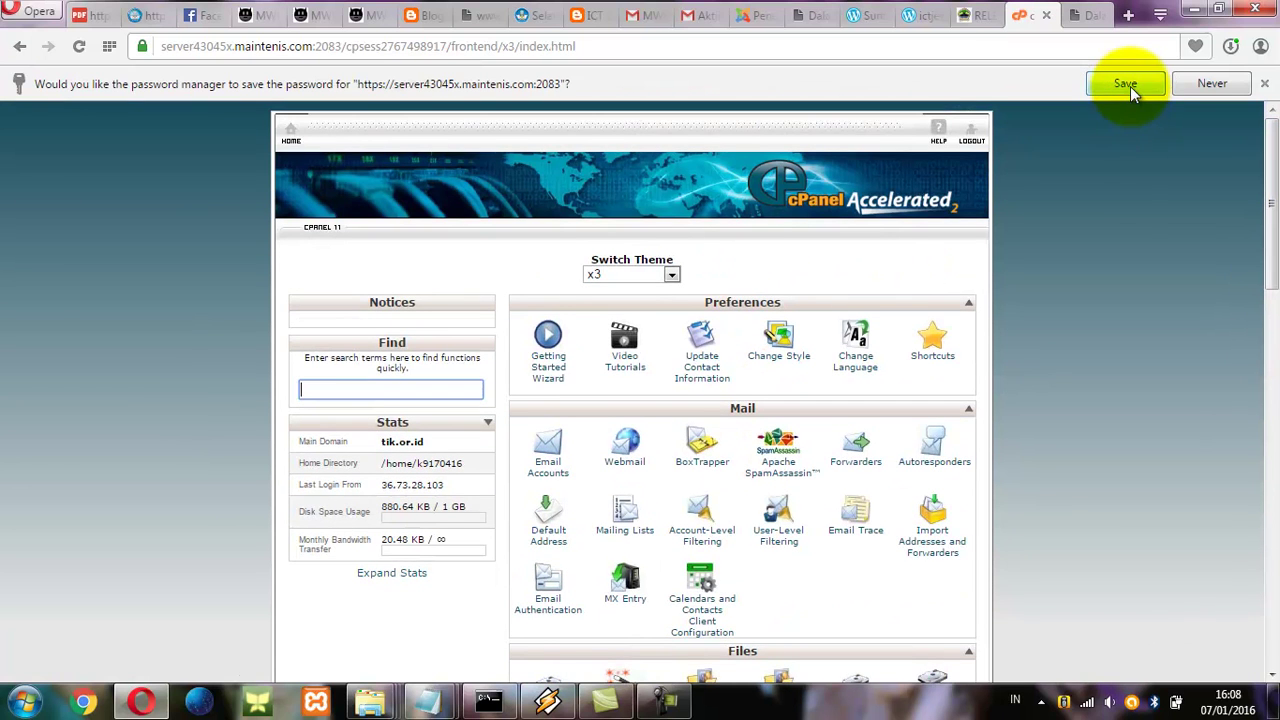
left_click(1127, 84)
left_click(488, 390)
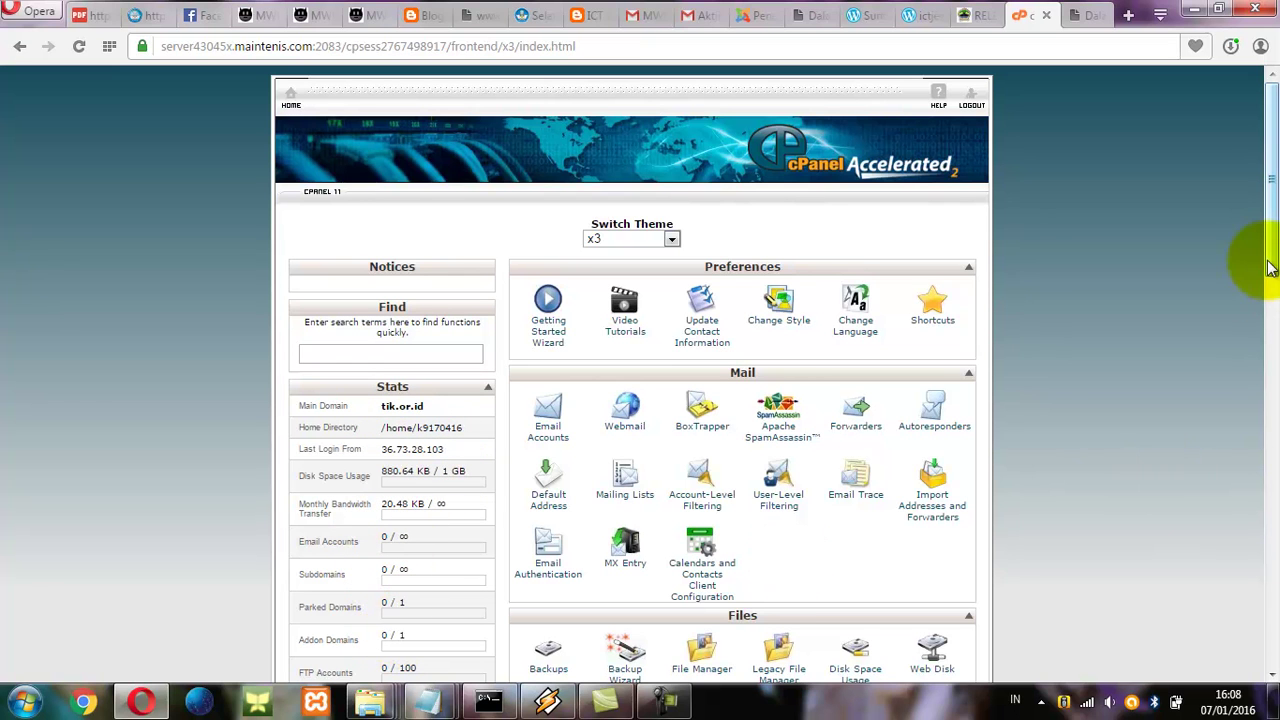
left_click_drag(1272, 240, 1257, 355)
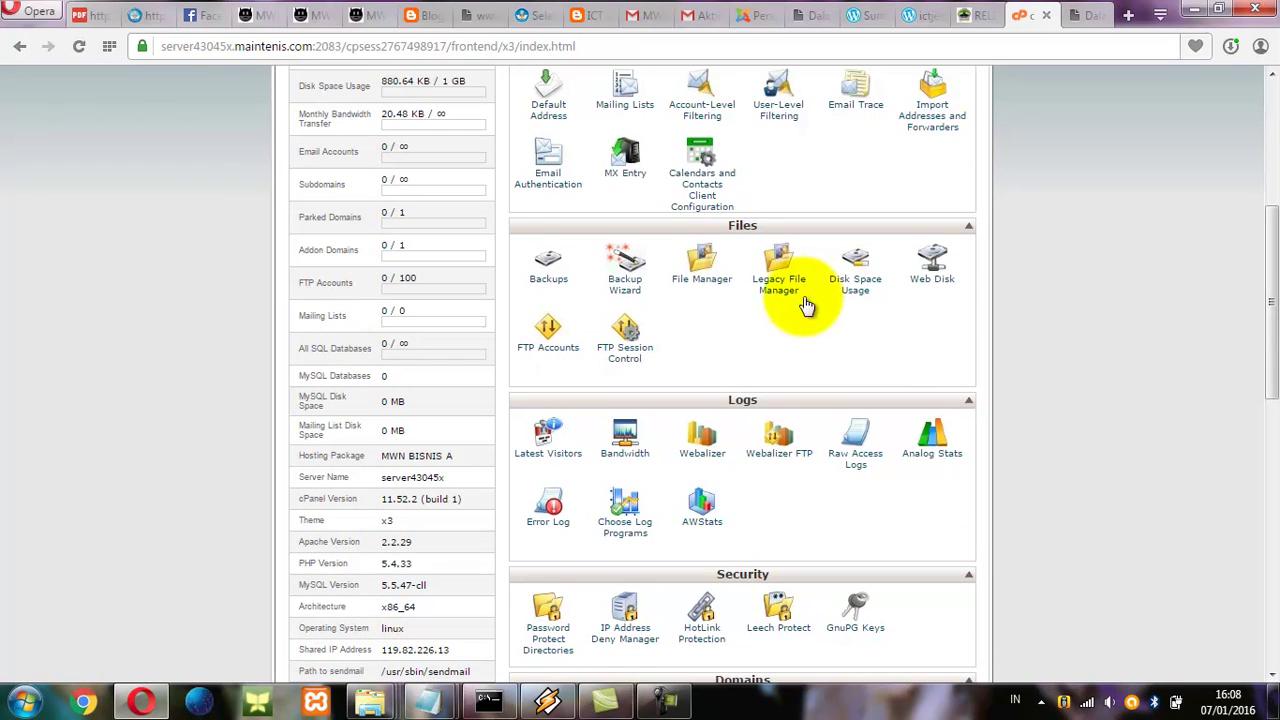
right_click(698, 281)
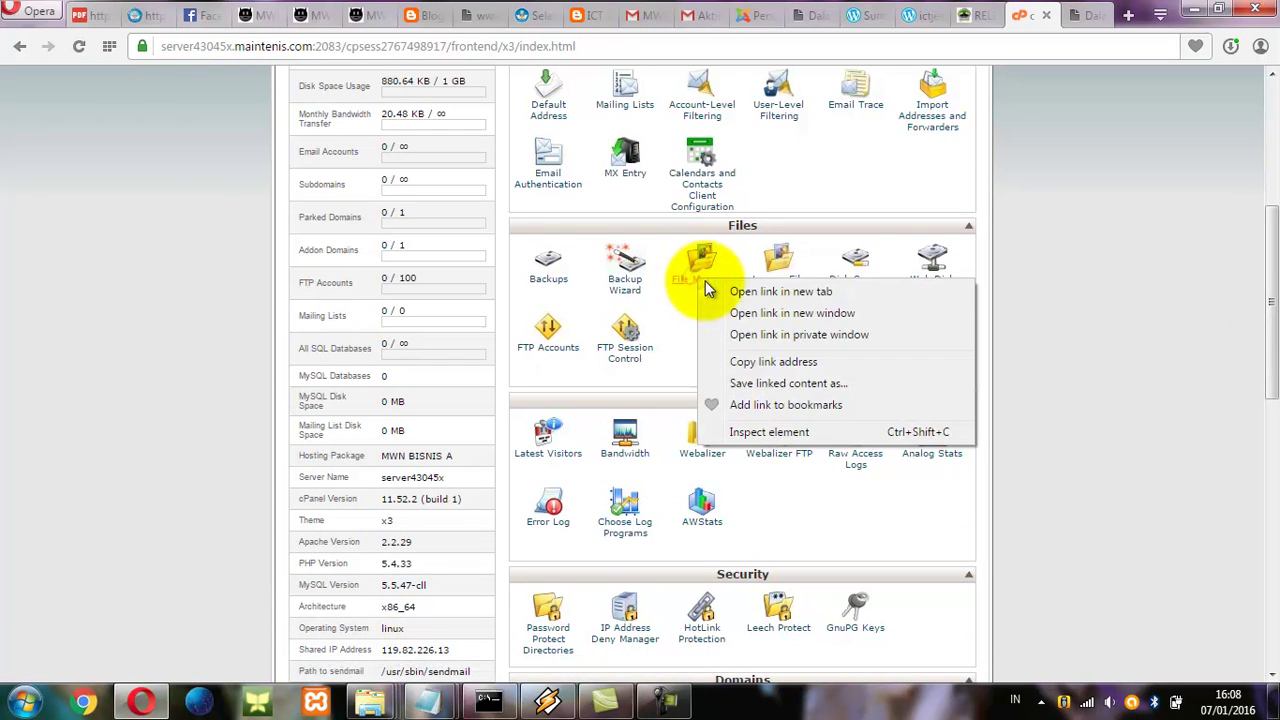
Open File Manager for public_html in a new tab and create a folder named backup.
left_click(720, 289)
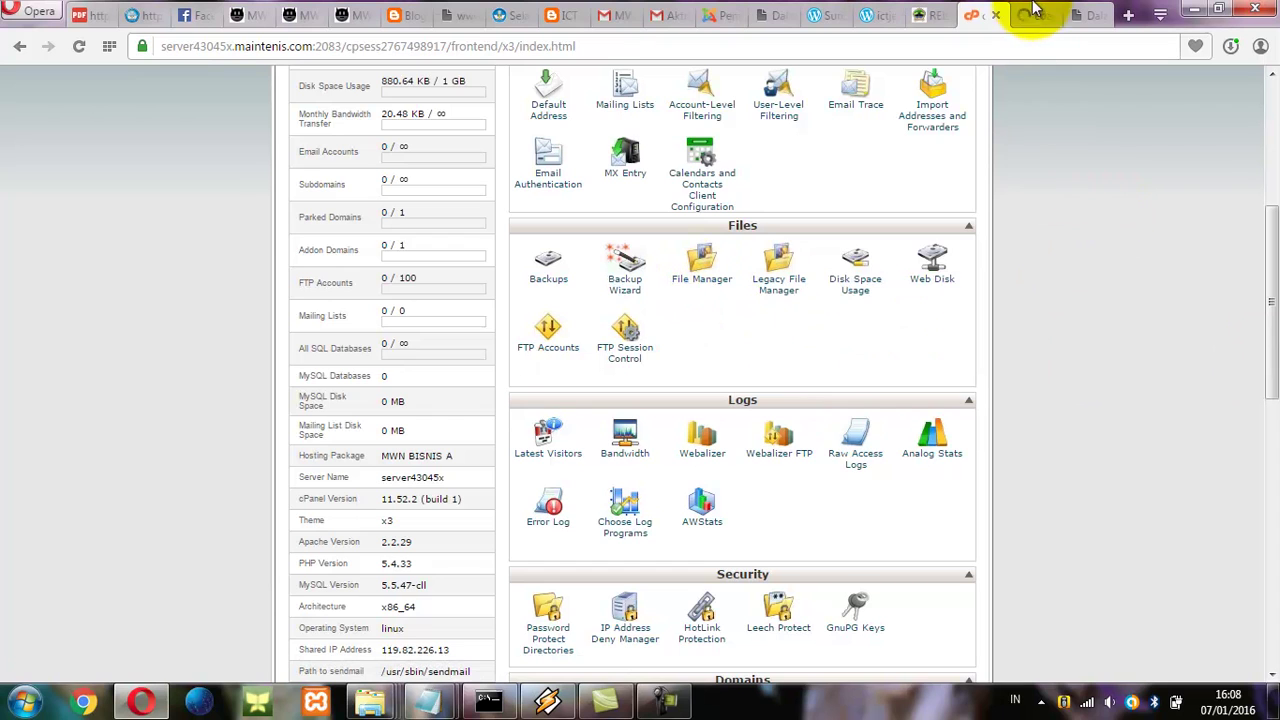
left_click(1031, 17)
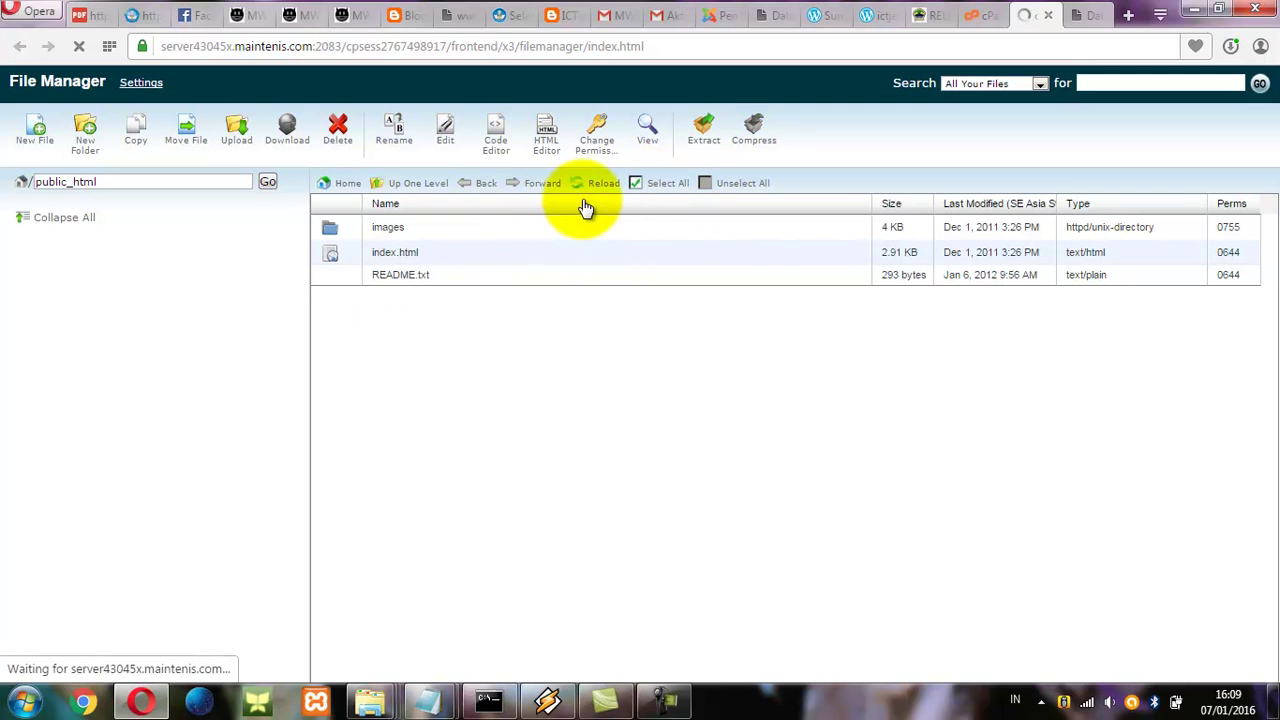
left_click(650, 189)
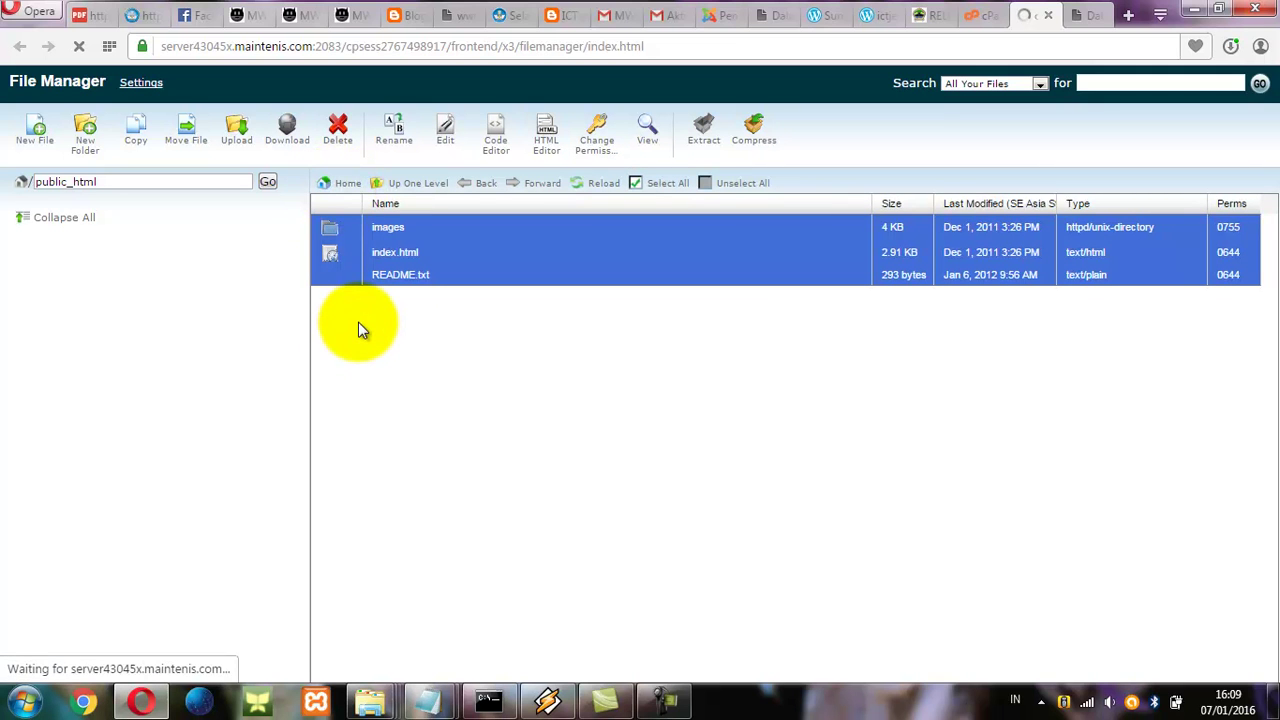
left_click(85, 147)
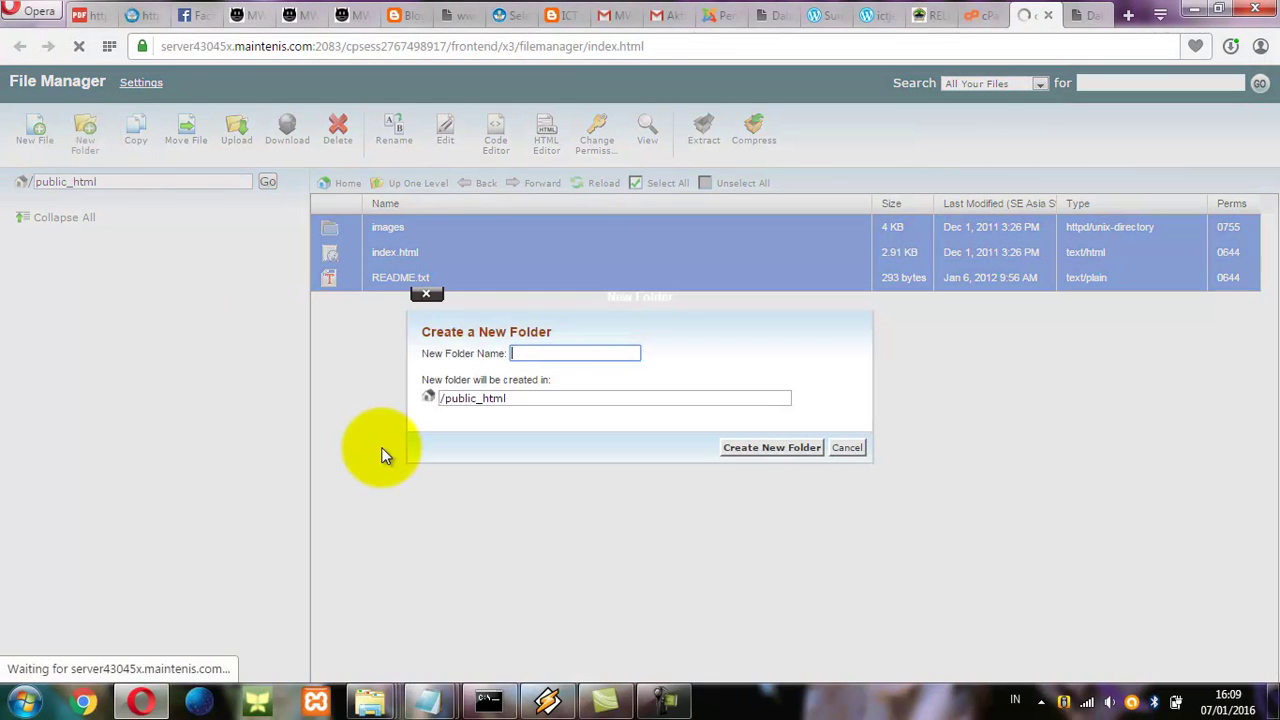
type("backup")
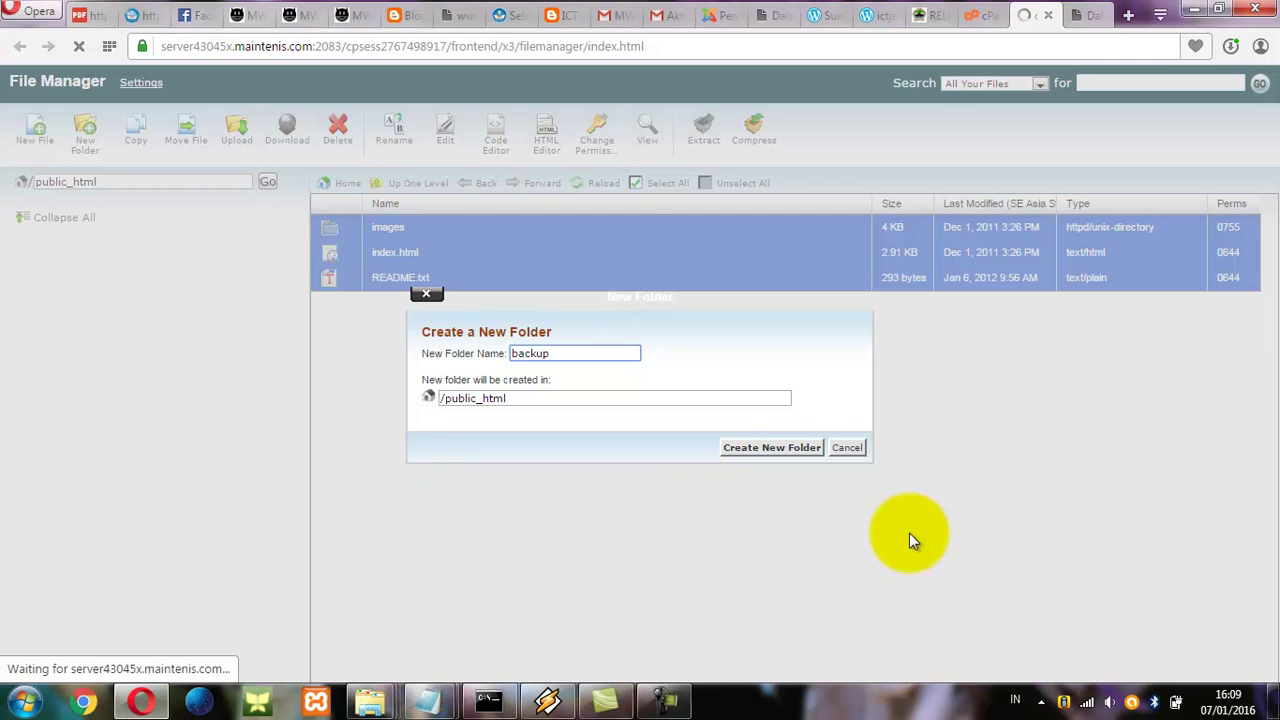
left_click(779, 445)
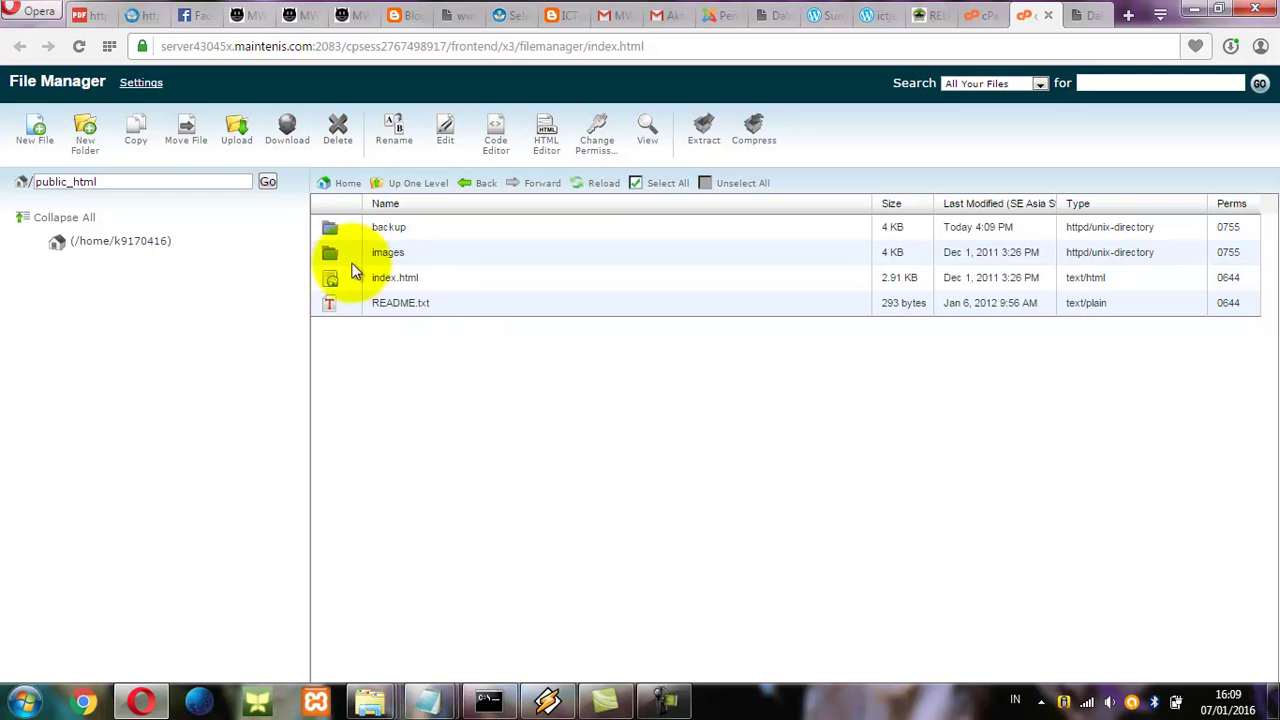
Move images, index.html and README.txt into /public_html/backup, leaving only backup in public_html.
left_click(334, 258)
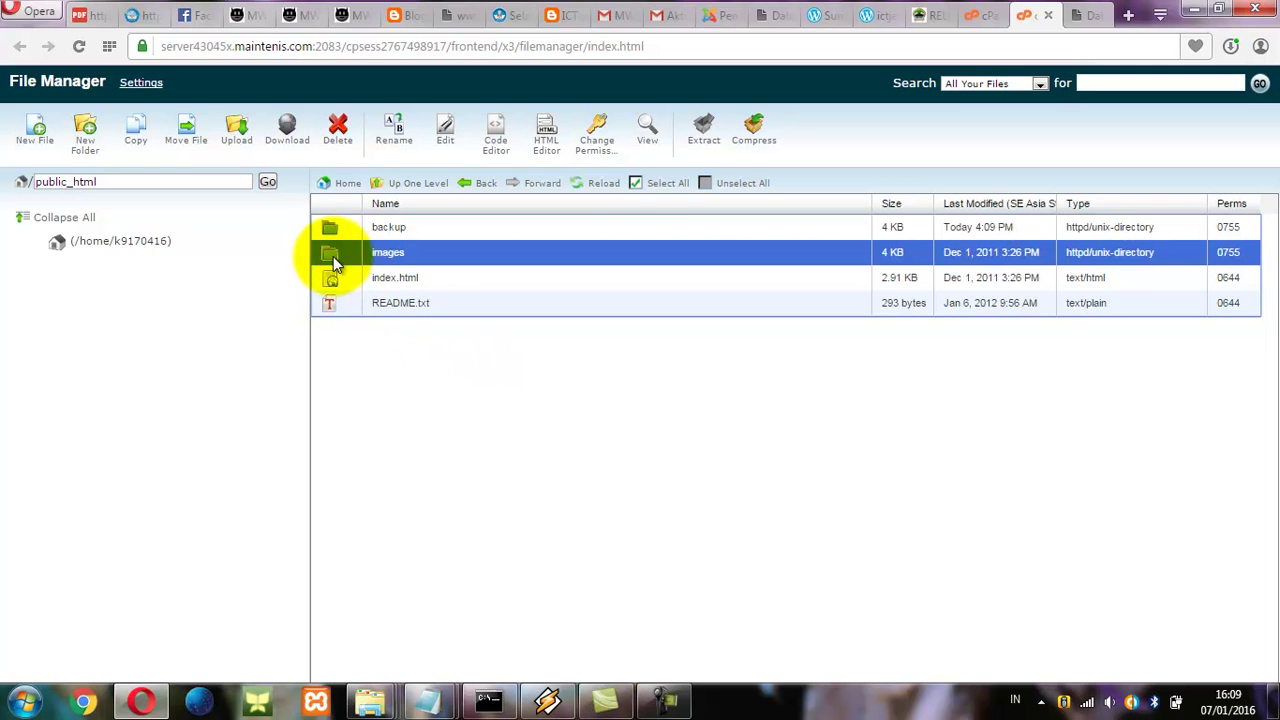
left_click(636, 184)
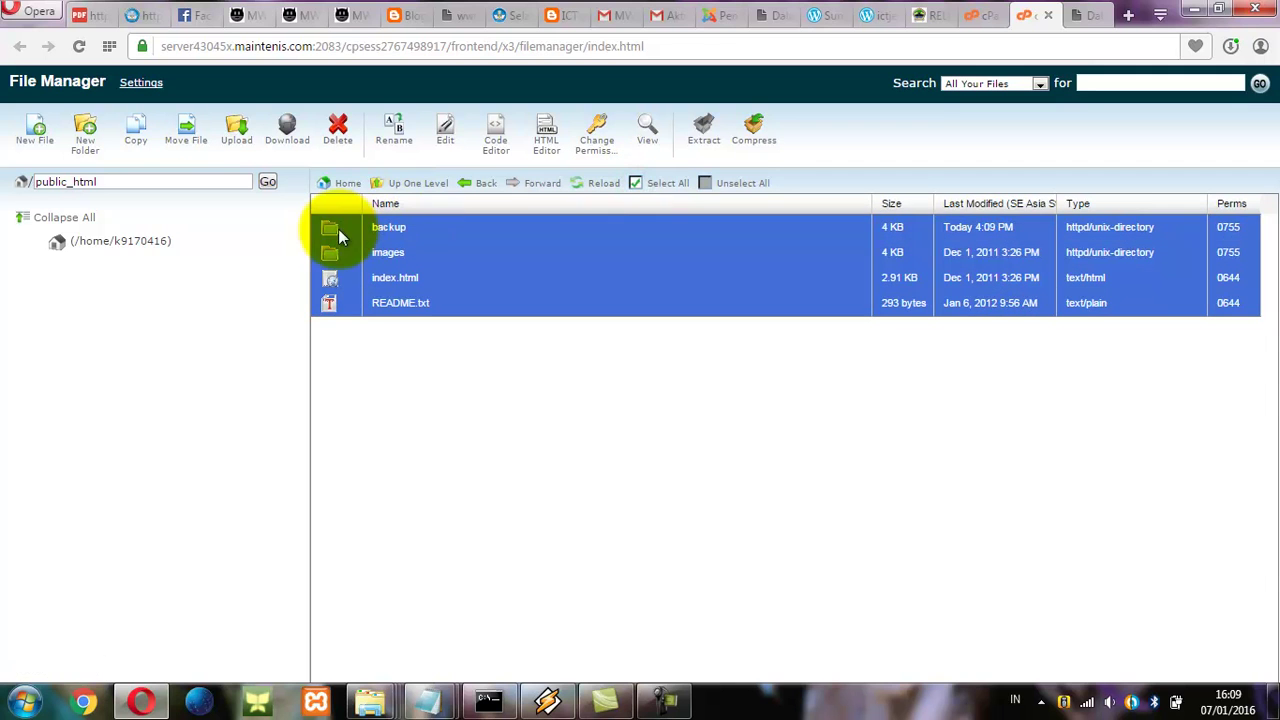
left_click(323, 231, "ctrl")
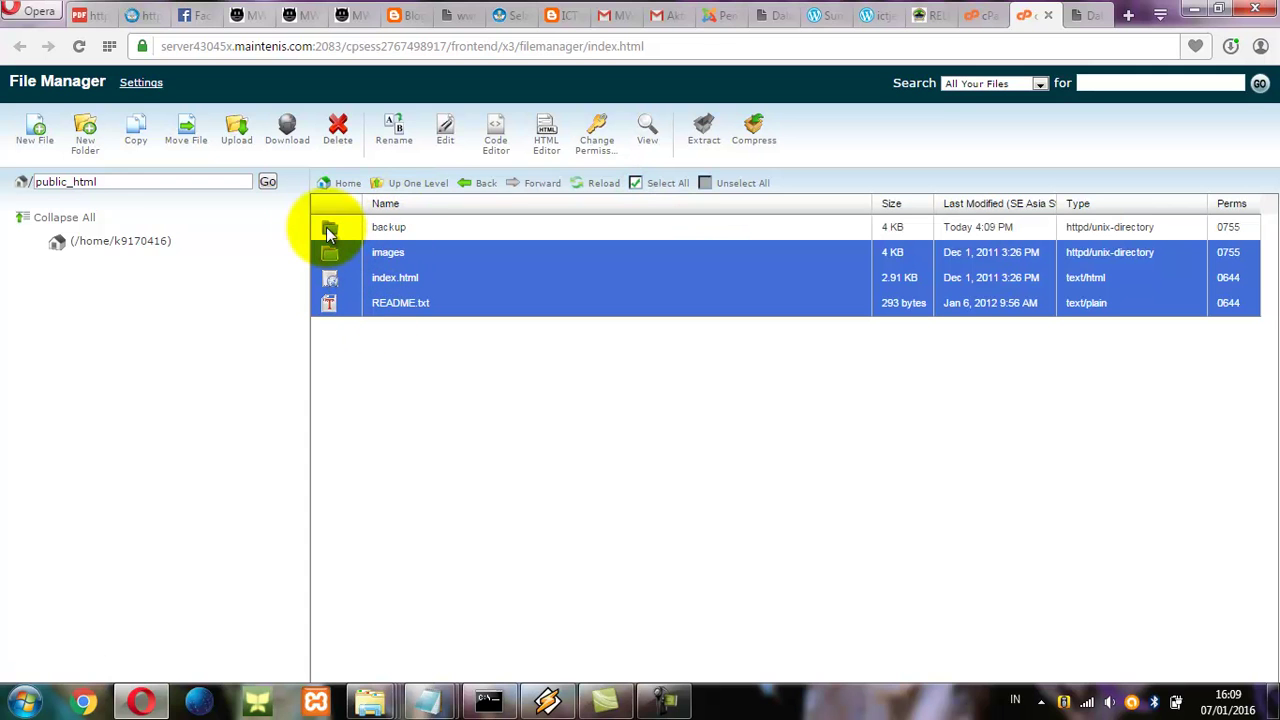
left_click(185, 143)
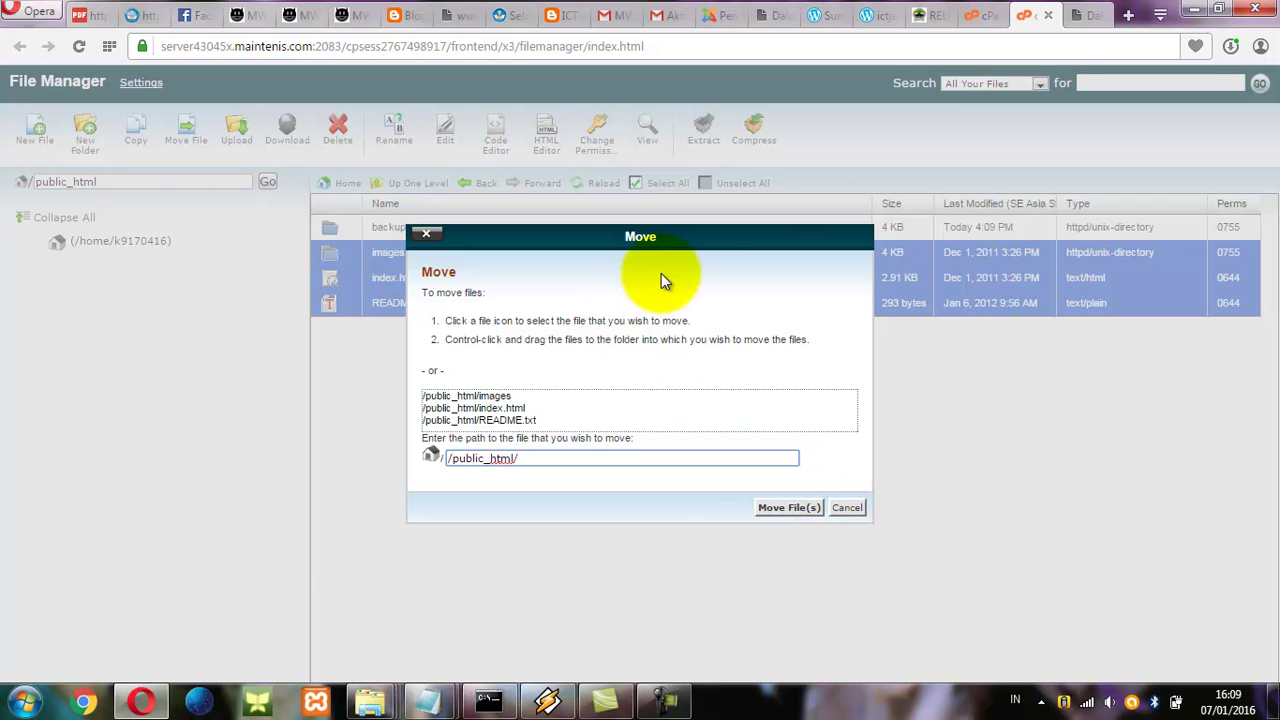
left_click_drag(637, 238, 792, 295)
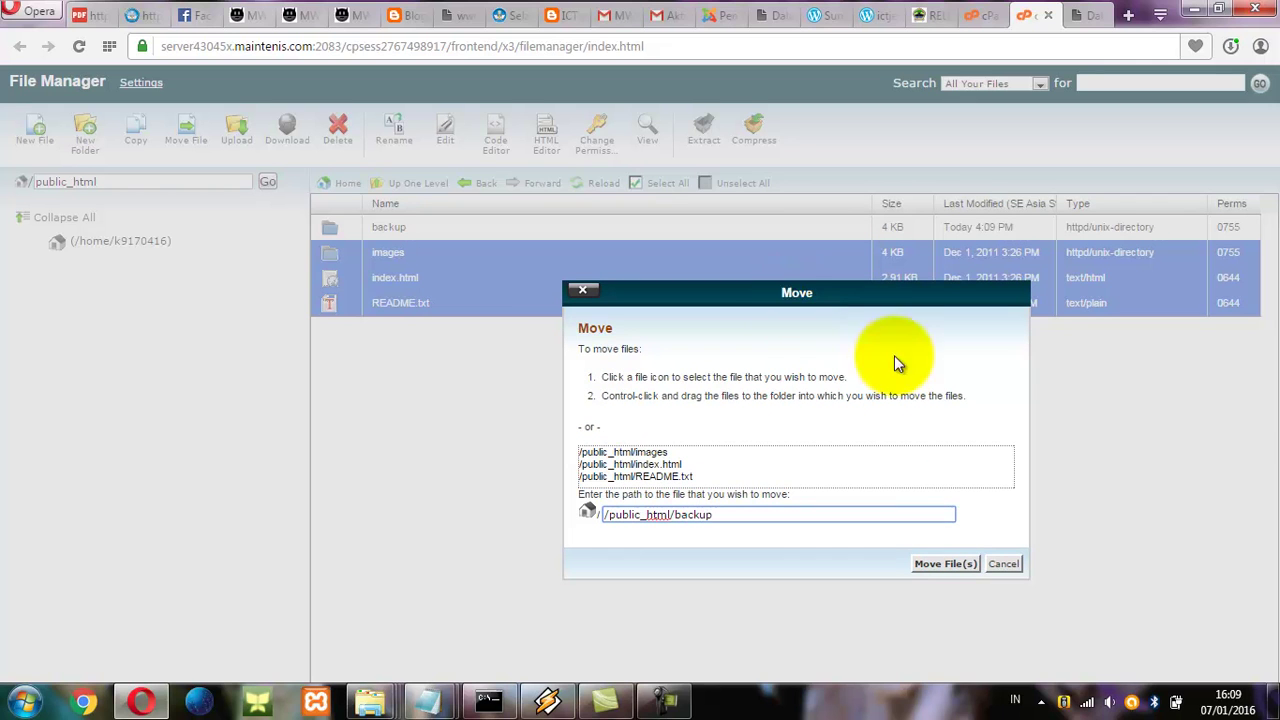
left_click(943, 566)
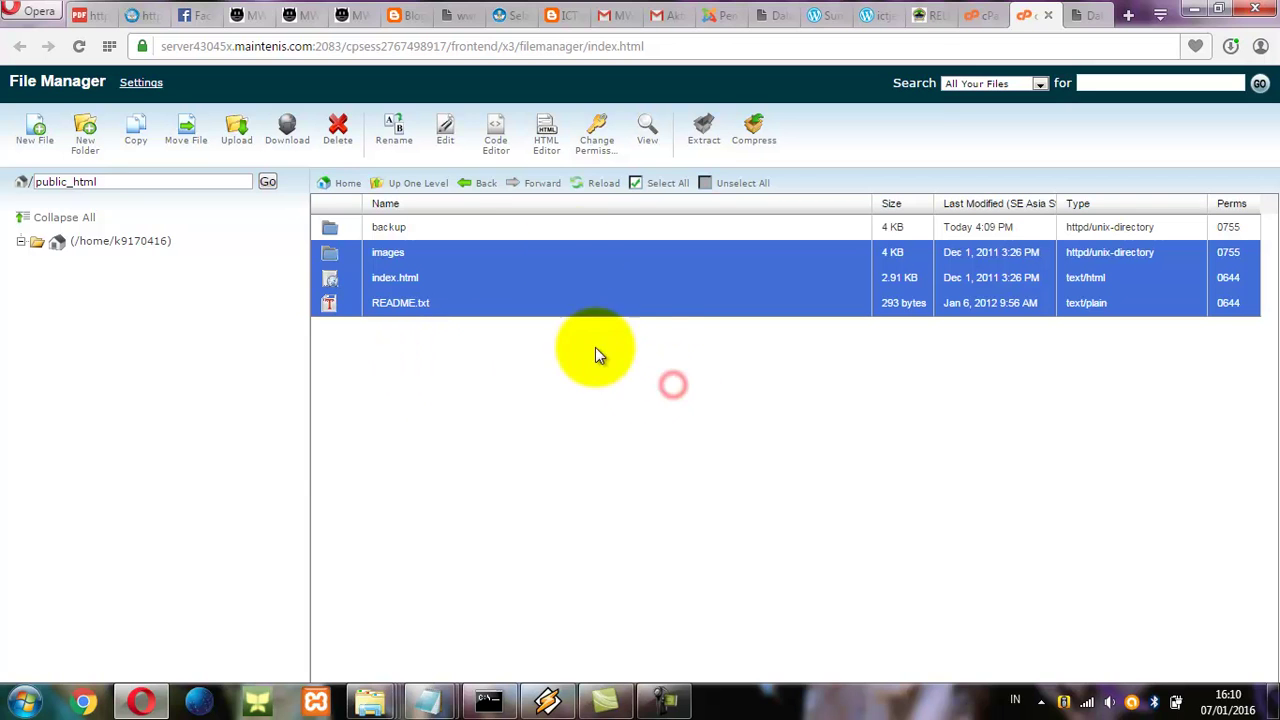
left_click(413, 227)
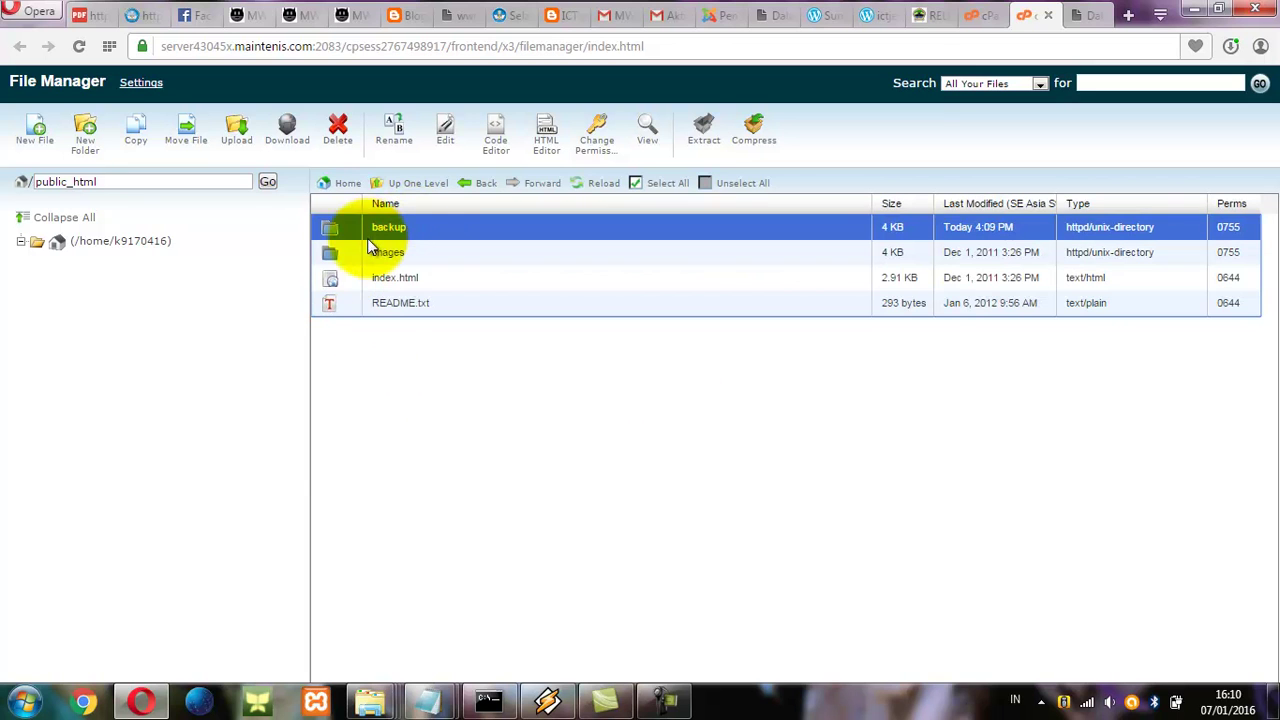
left_click(377, 349)
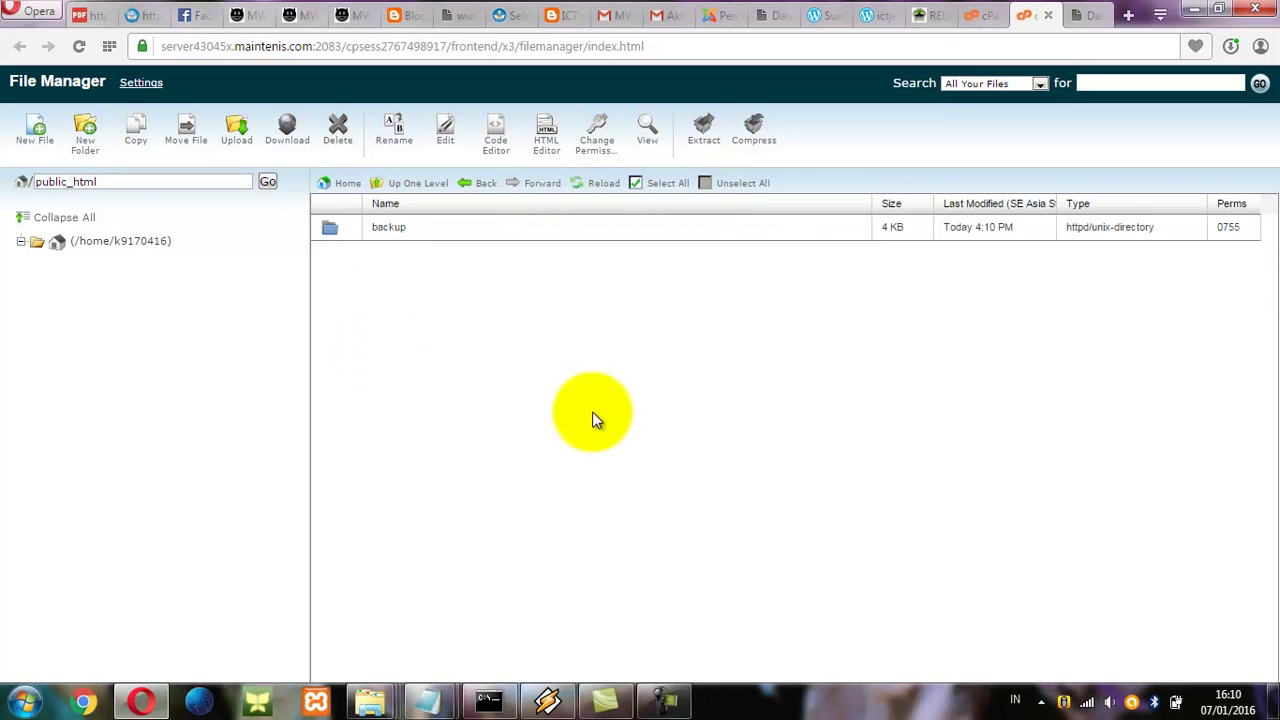
Reload tik.or.id to confirm the Forbidden error, then return to the cPanel dashboard.
left_click(1083, 18)
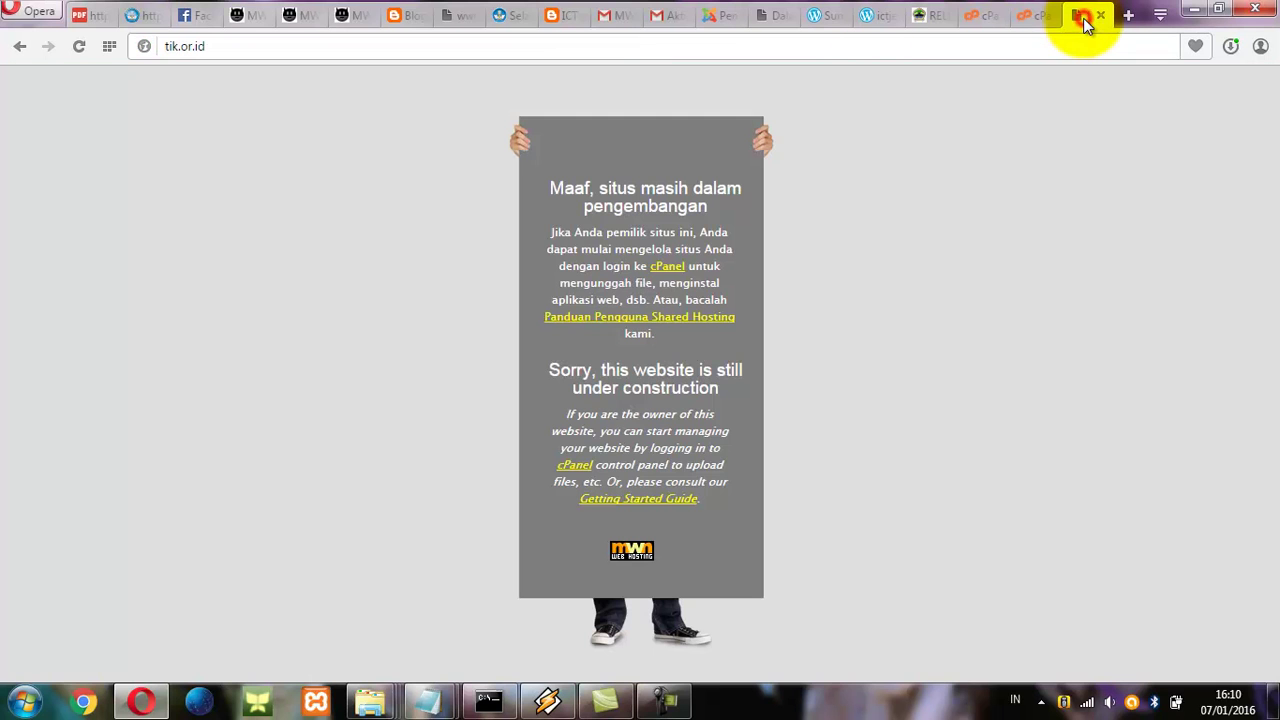
left_click(80, 47)
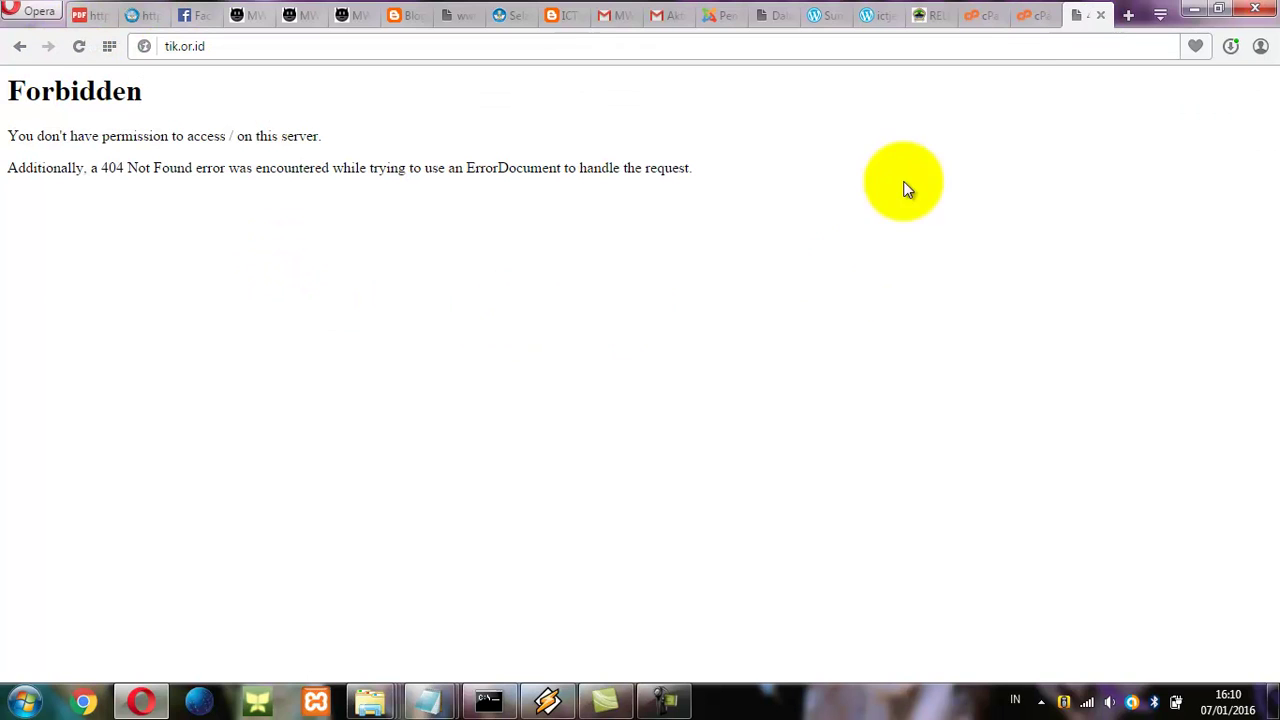
left_click(980, 18)
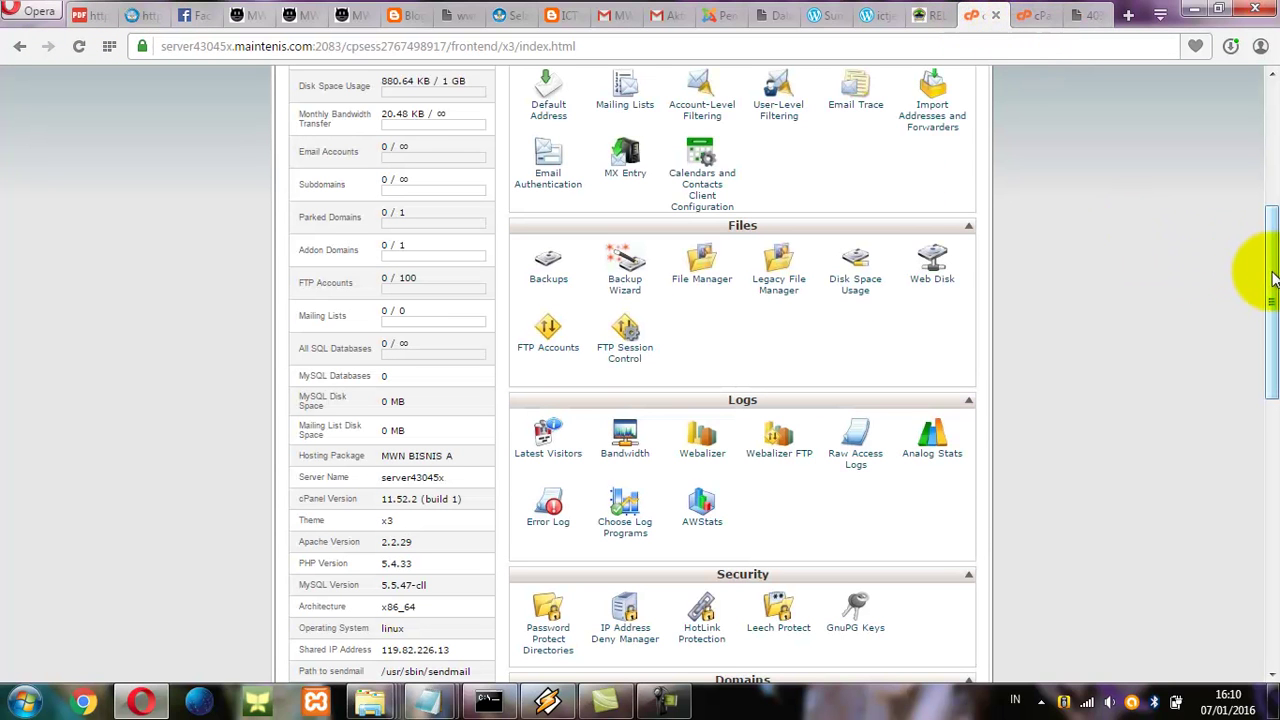
Open Softaculous's Joomla page and the Portals/CMS category in new tabs, then view the Joomla tab.
left_click_drag(1272, 280, 1270, 565)
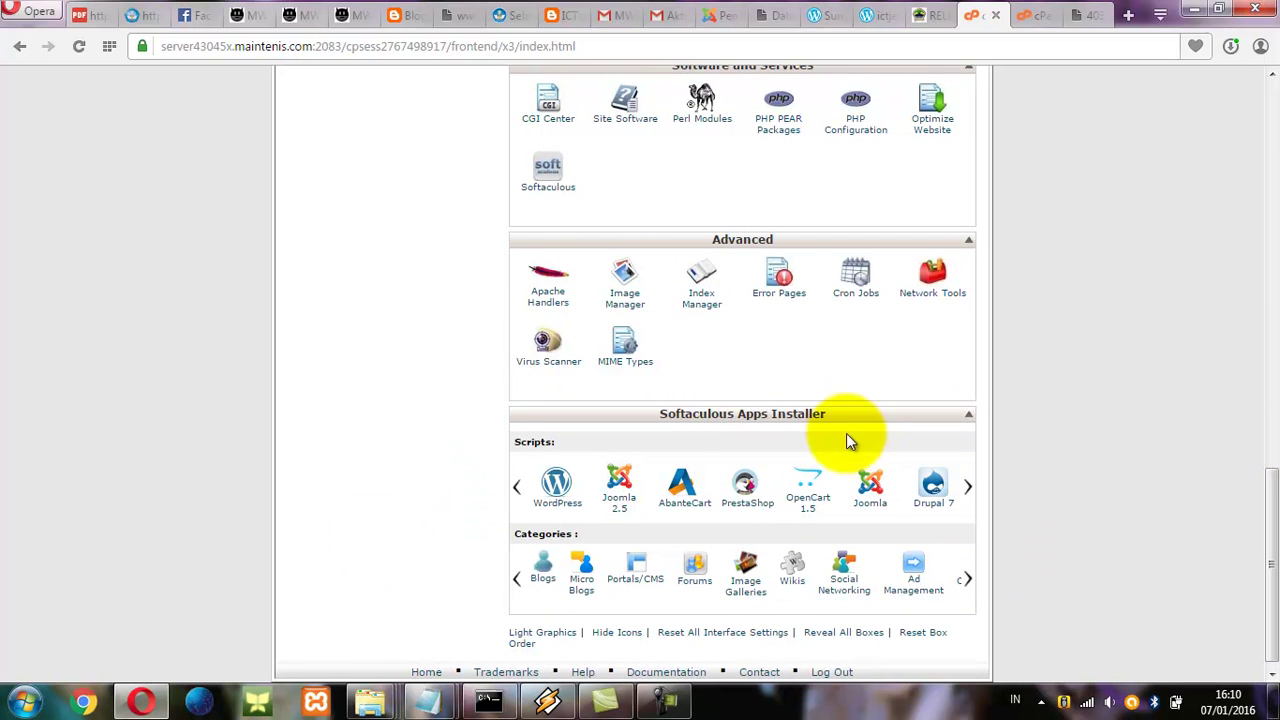
right_click(871, 495)
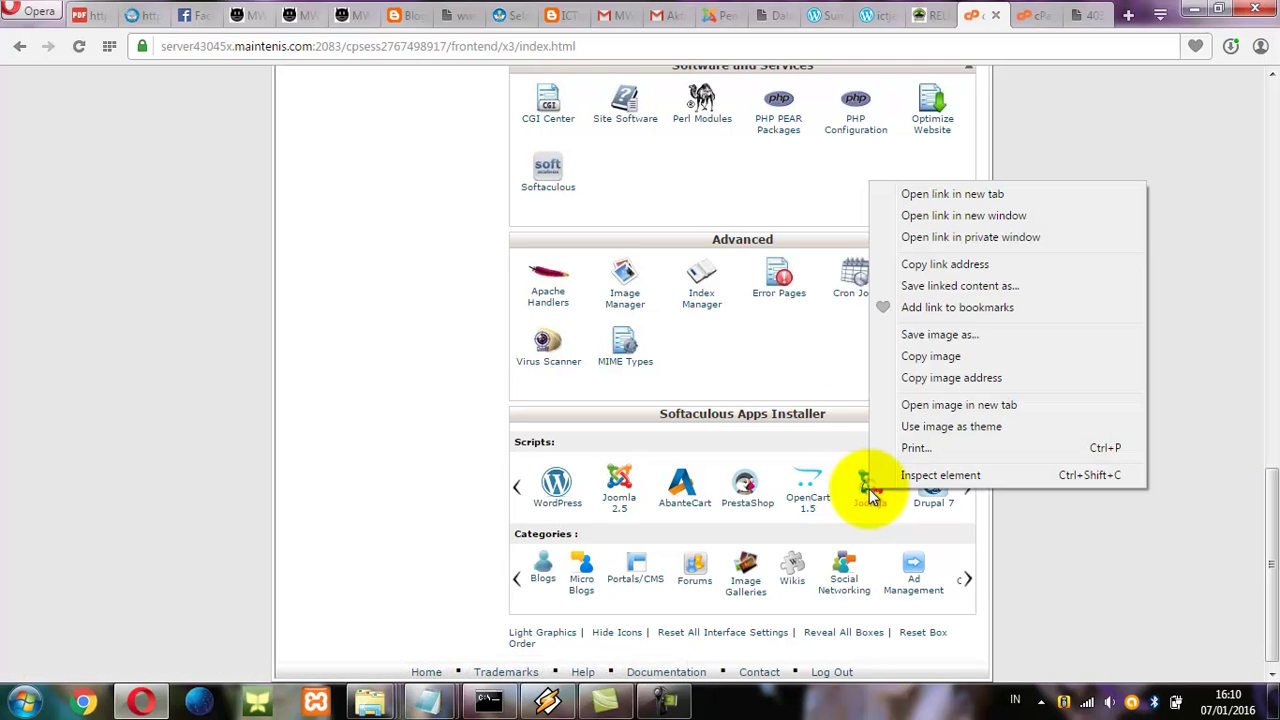
left_click(968, 194)
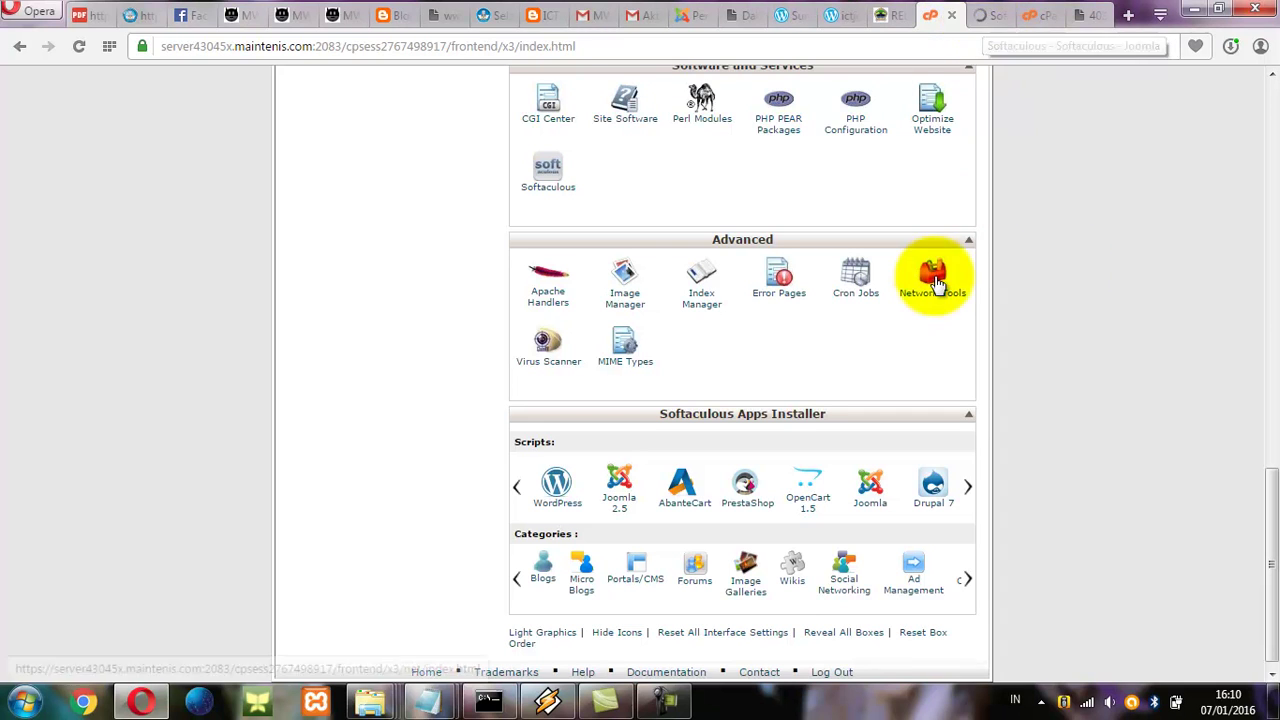
right_click(637, 583)
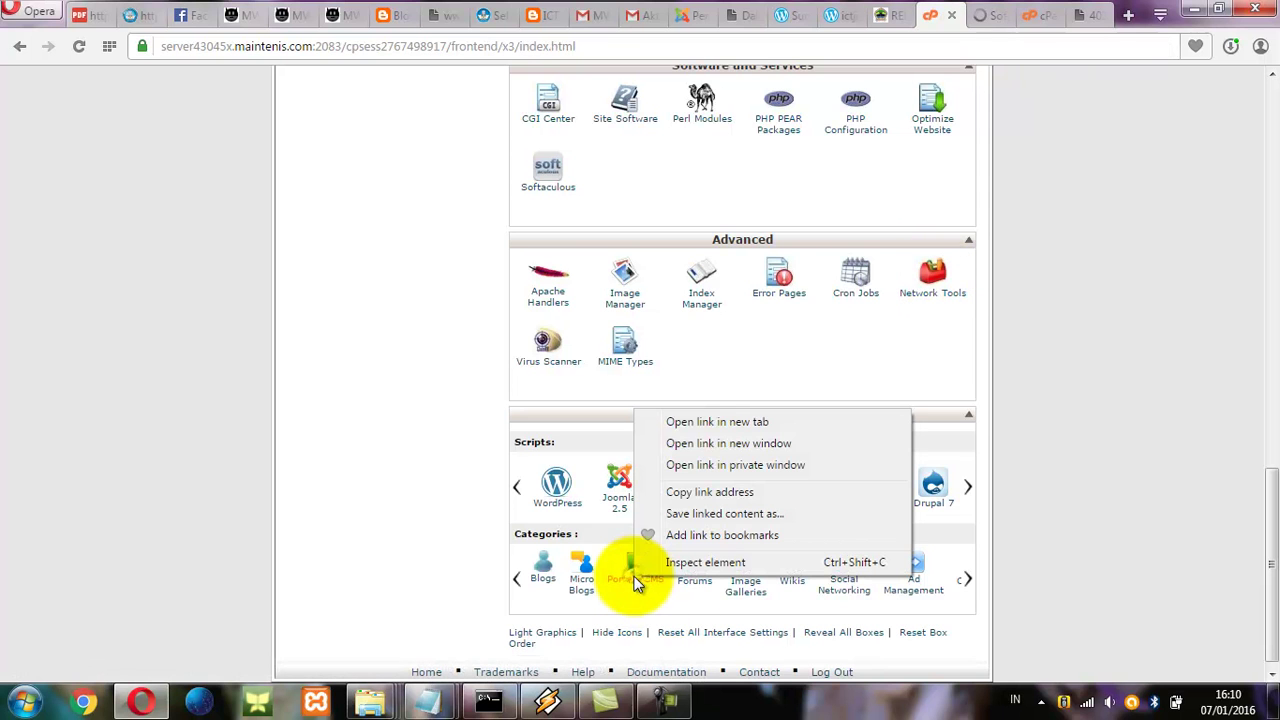
left_click(703, 421)
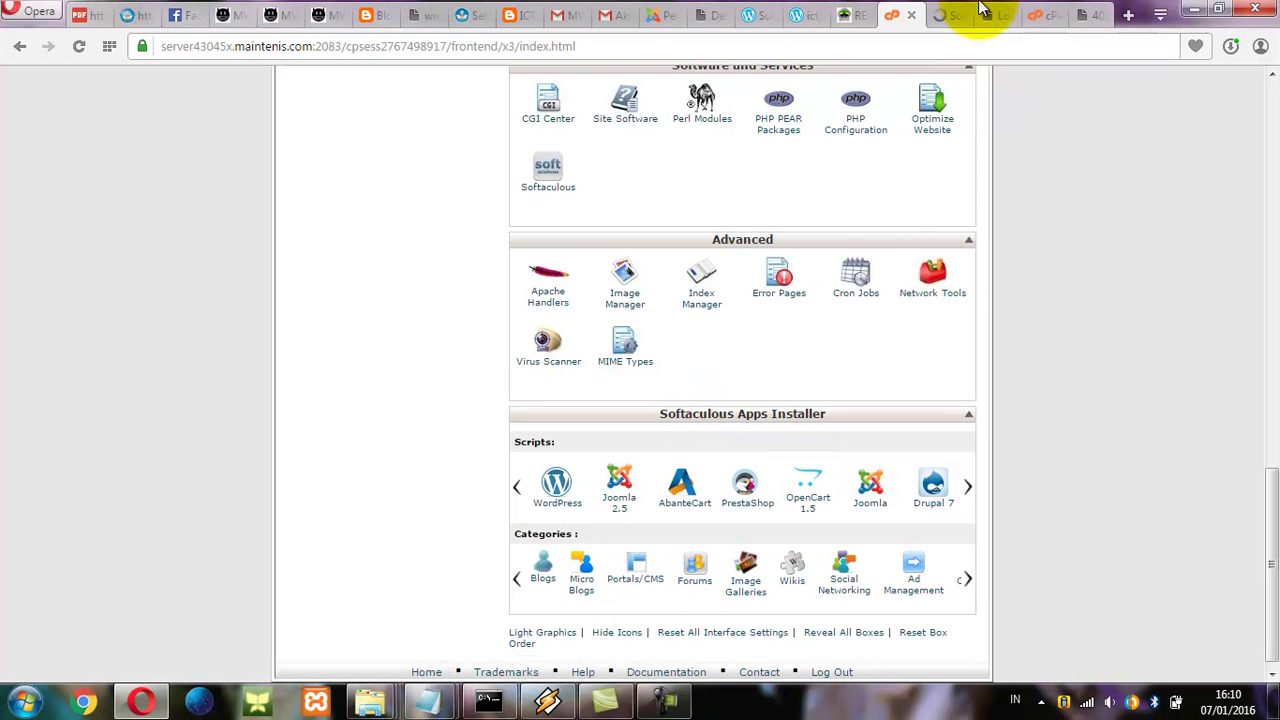
left_click(943, 15)
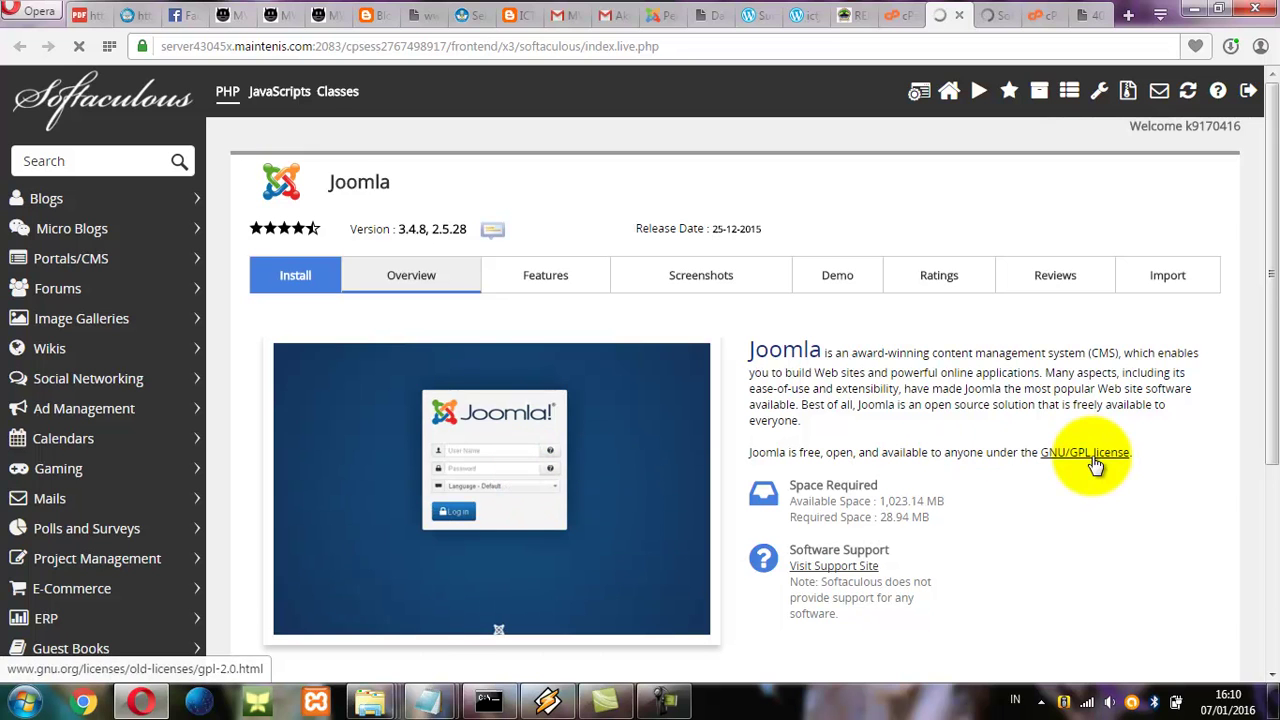
left_click_drag(1273, 405, 1275, 180)
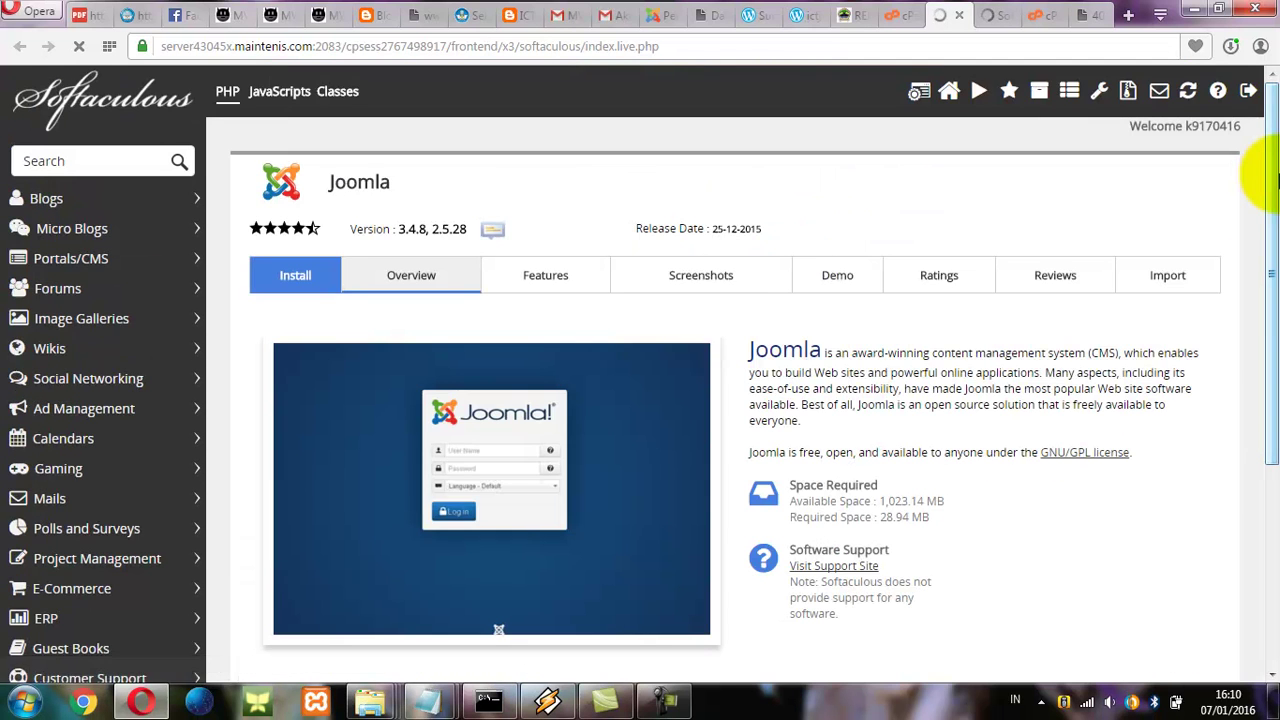
mouse_move(1270, 226)
left_mouse_down()
mouse_move(1260, 557)
mouse_move(1275, 330)
left_mouse_up()
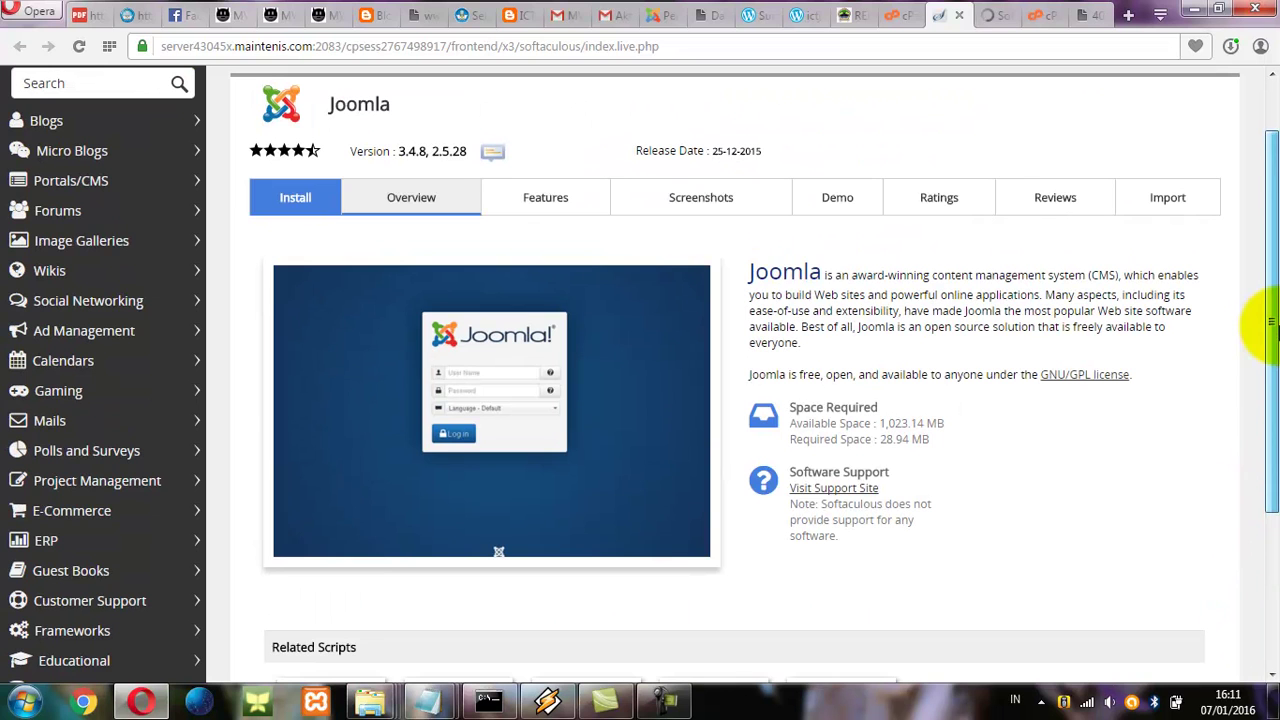
left_click(305, 199)
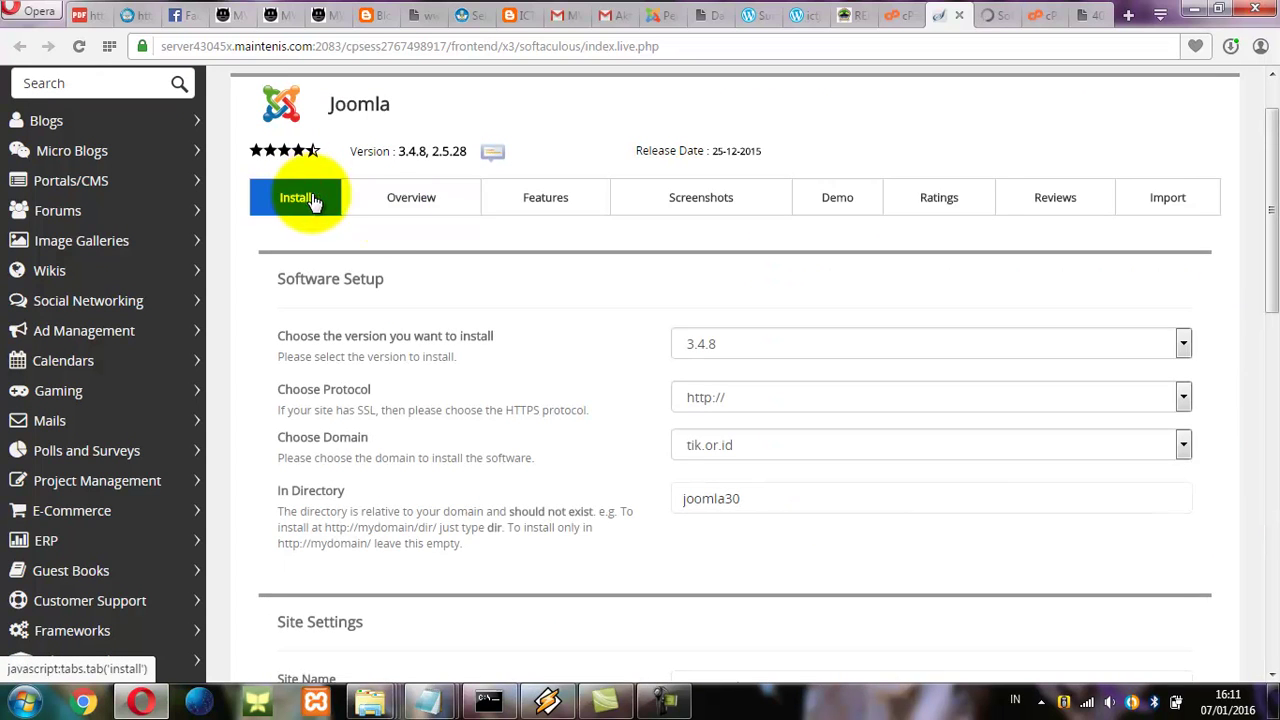
left_click(1183, 397)
left_click(1183, 397)
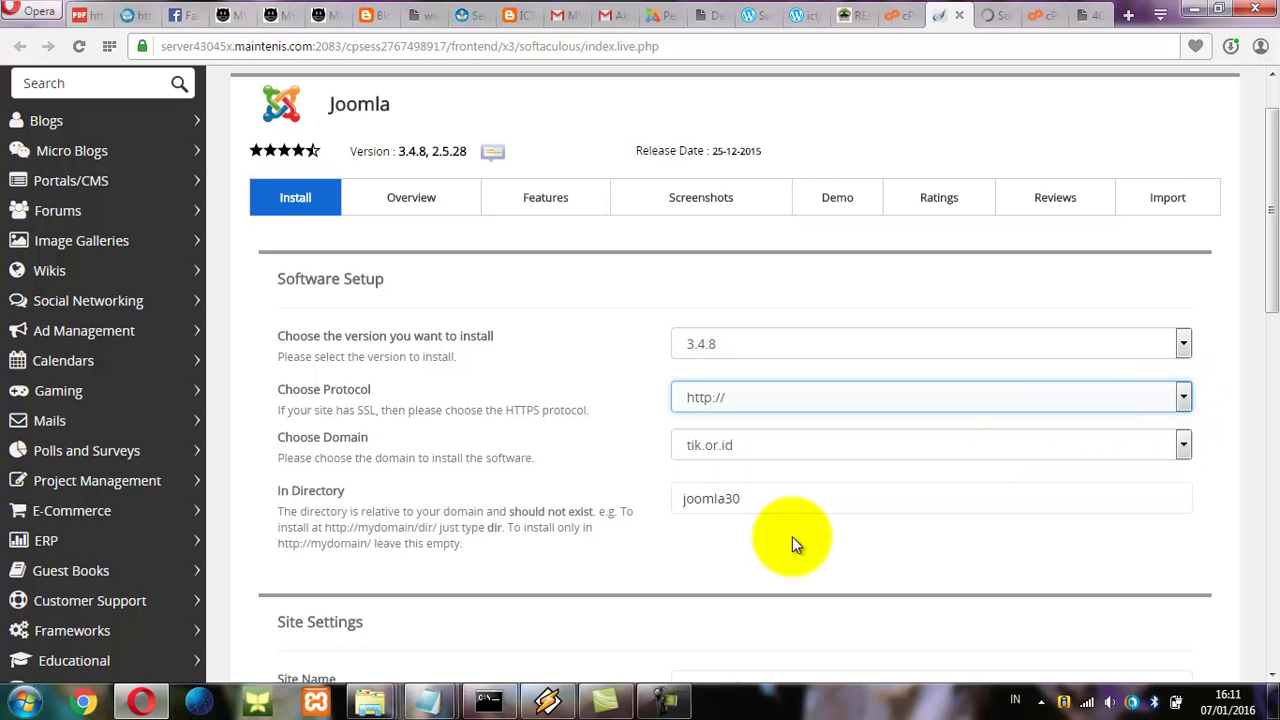
left_click(714, 499)
left_click_drag(756, 498, 569, 489)
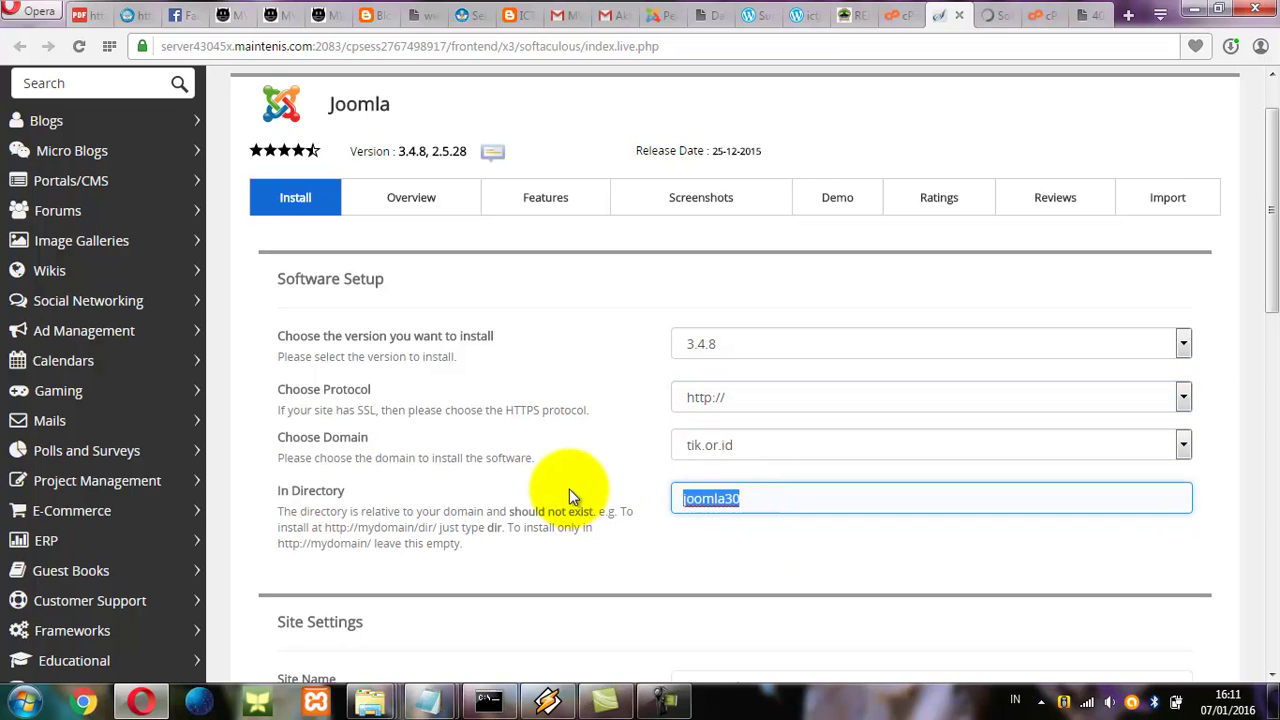
key("BackSpace")
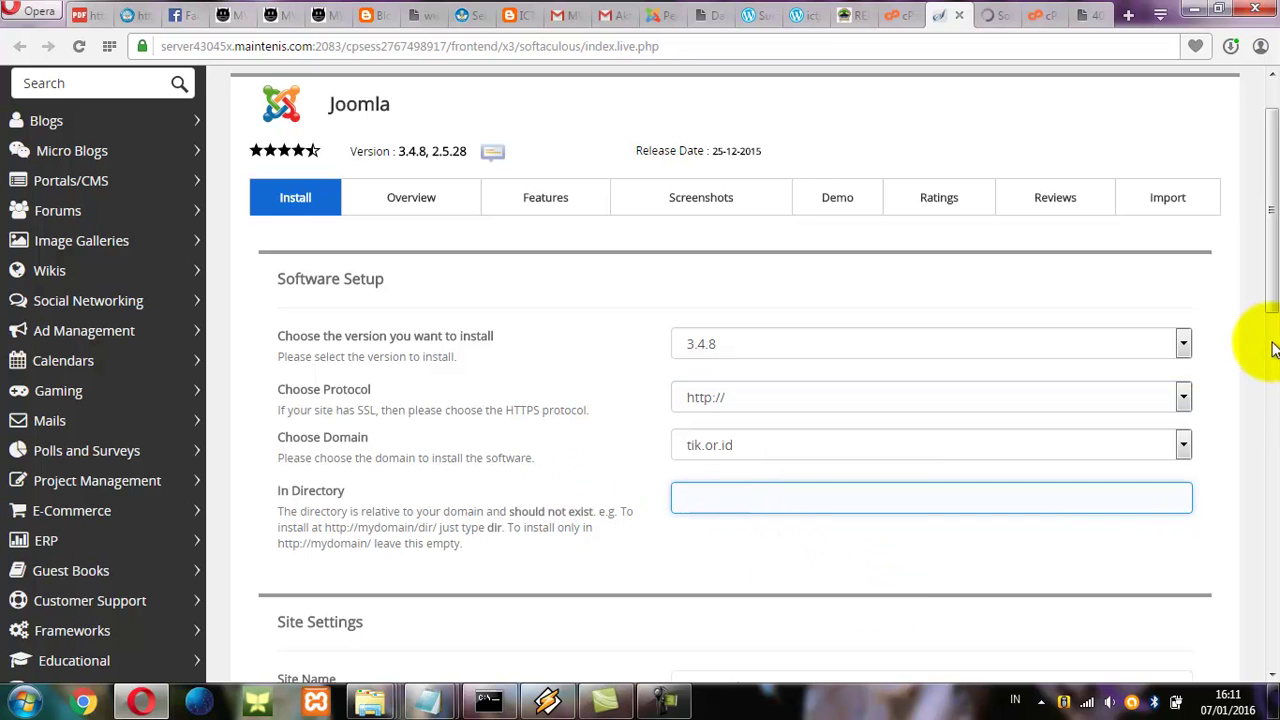
left_click_drag(1273, 302, 1276, 428)
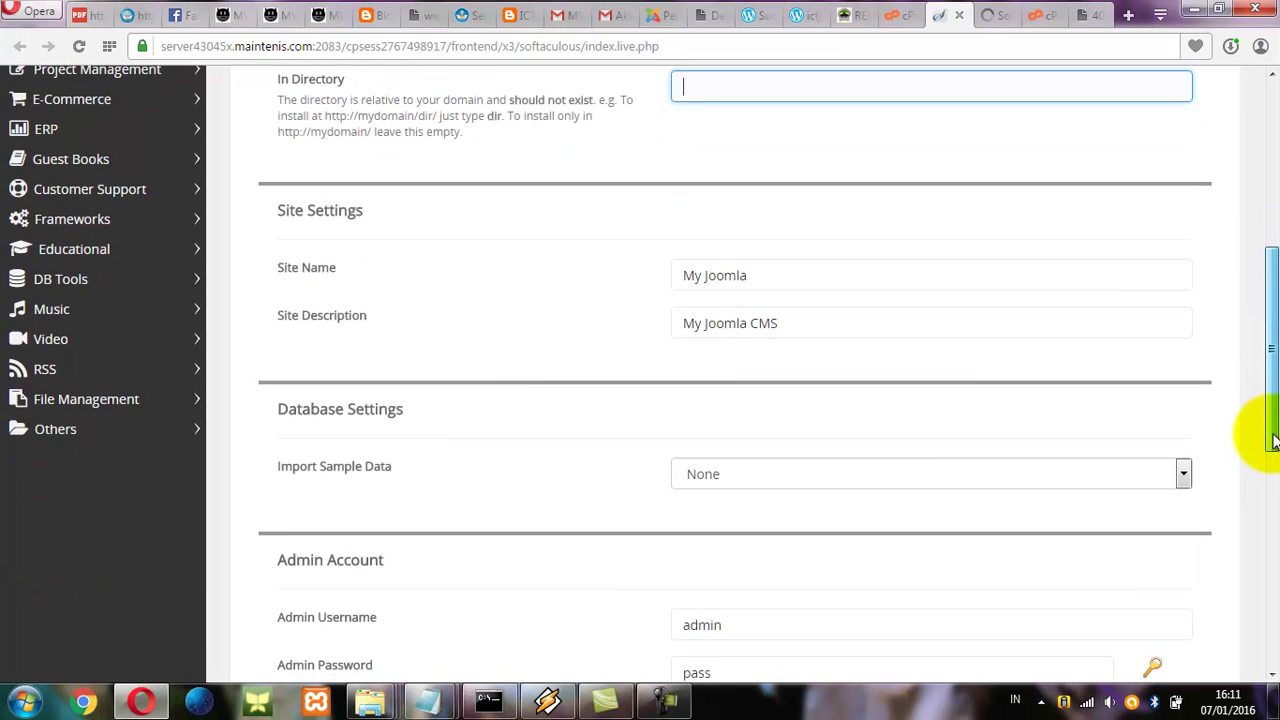
Replace 'My Joomla' with 'MGMP TIK SMP Jepara' and the description with 'MGMP TIK SMP Kabupaten Jepara Jawa Tengah'.
triple_click(800, 274)
type("MGMP TI")
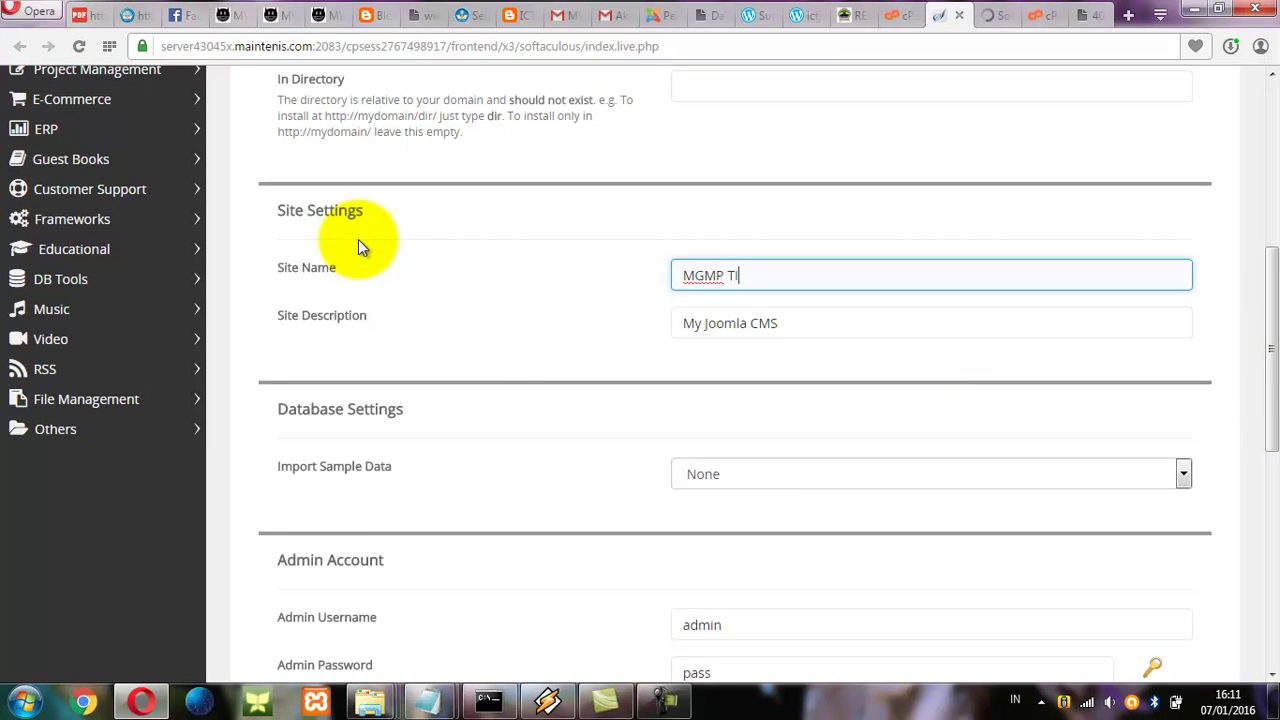
type("K Jepara")
type("SMP Jepara")
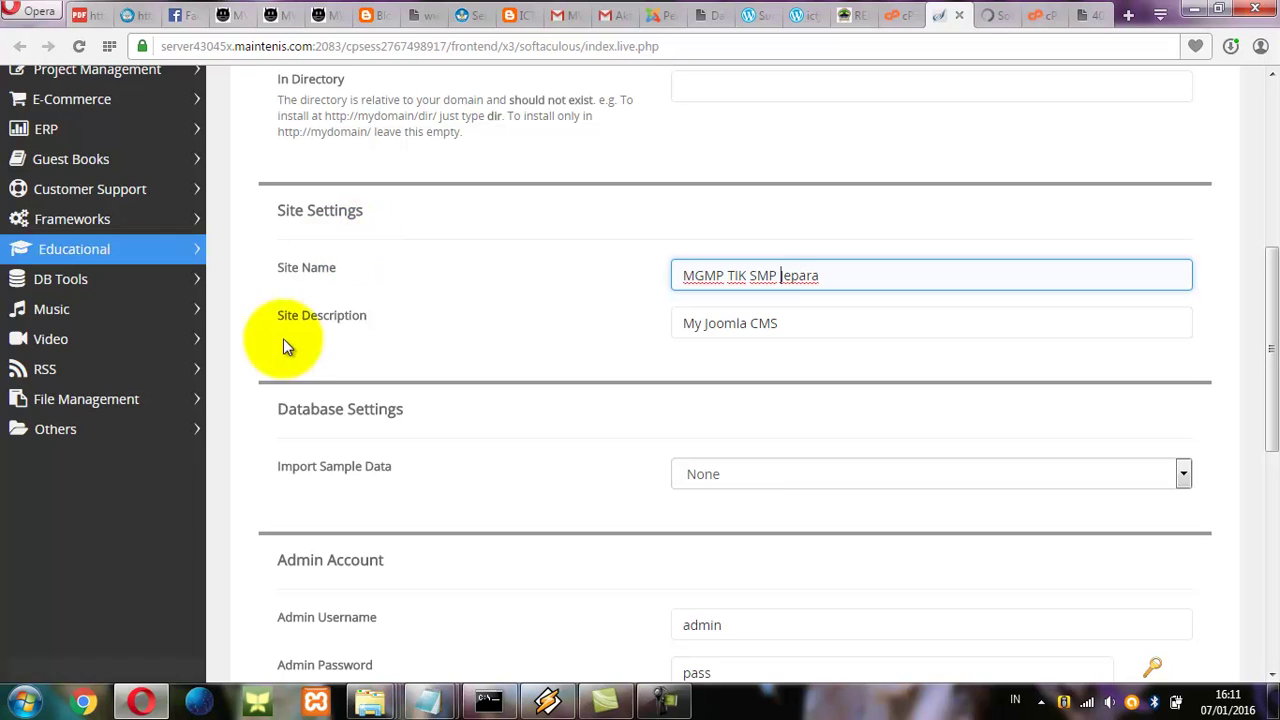
left_click_drag(803, 323, 543, 320)
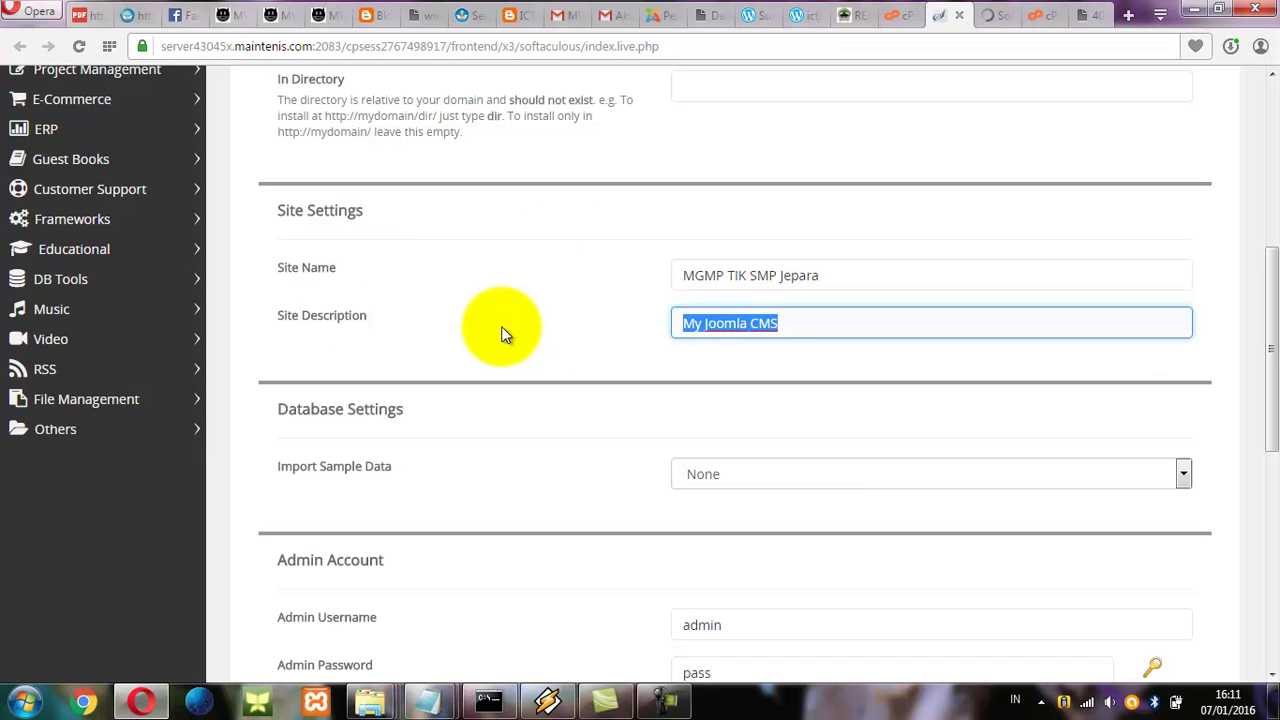
left_click_drag(830, 280, 558, 288)
key("ctrl+c")
left_click(795, 323)
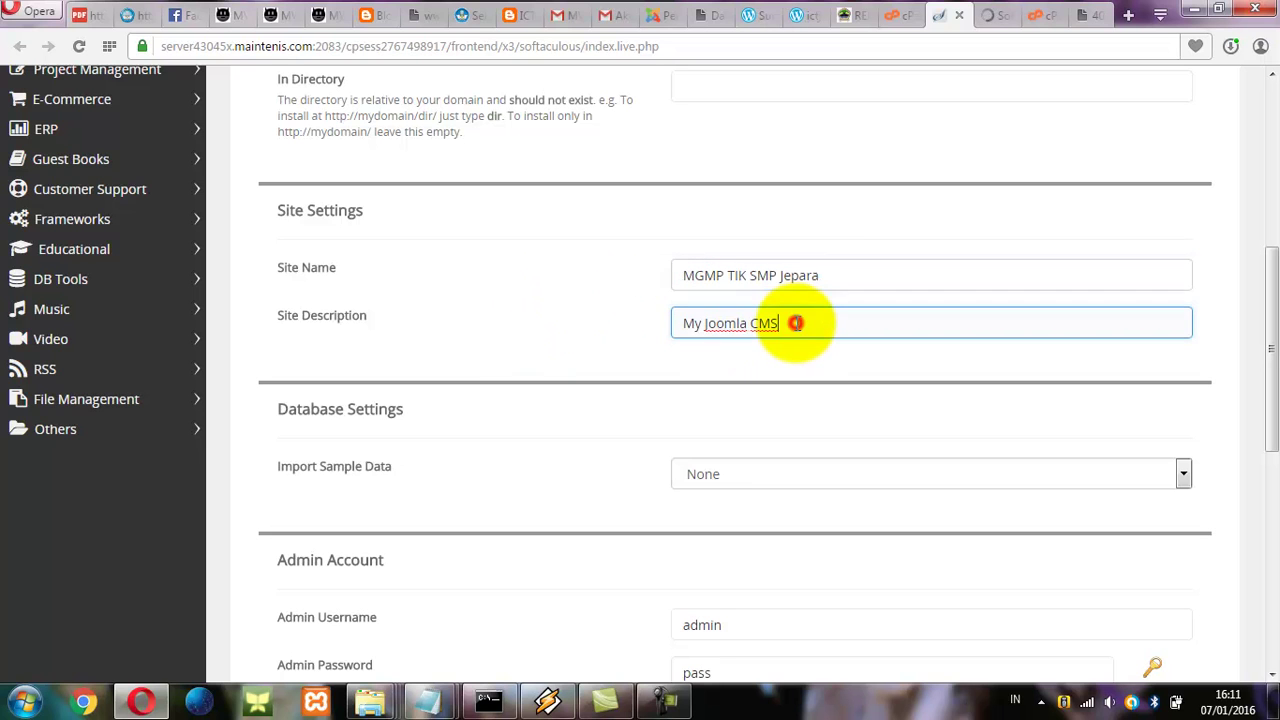
left_click_drag(797, 323, 496, 328)
key("ctrl+v")
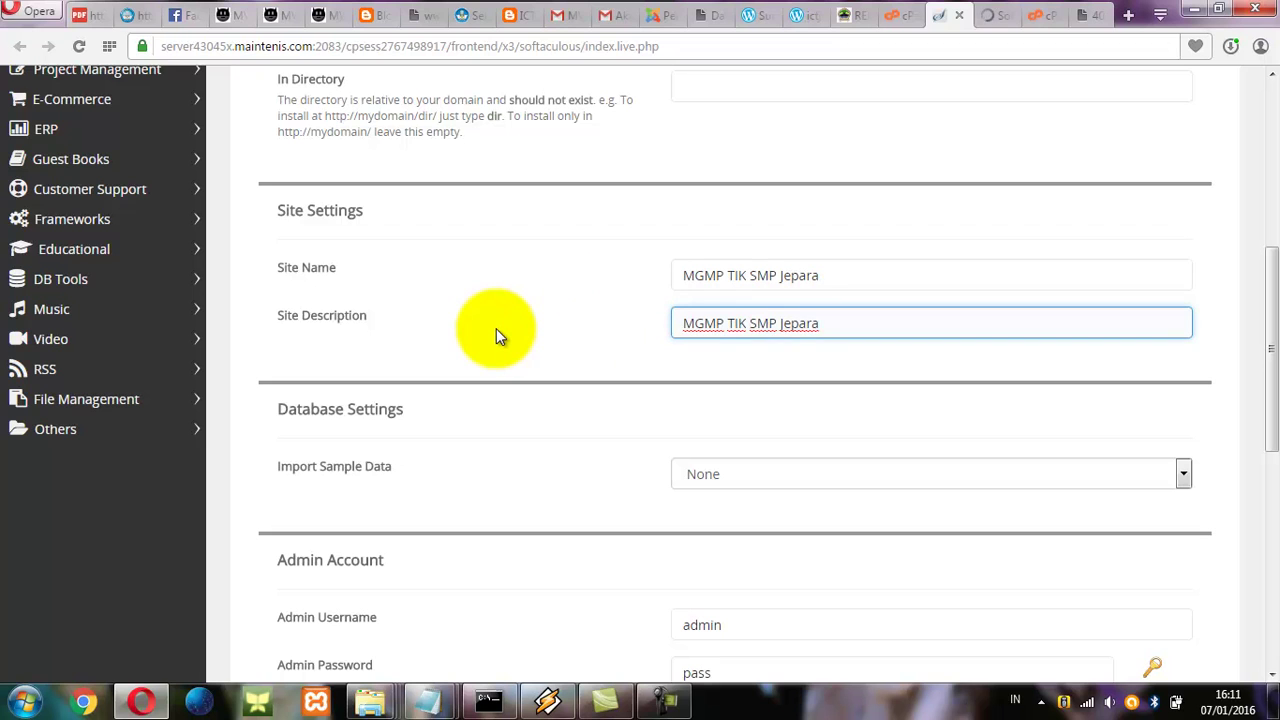
type("Kabupaten ")
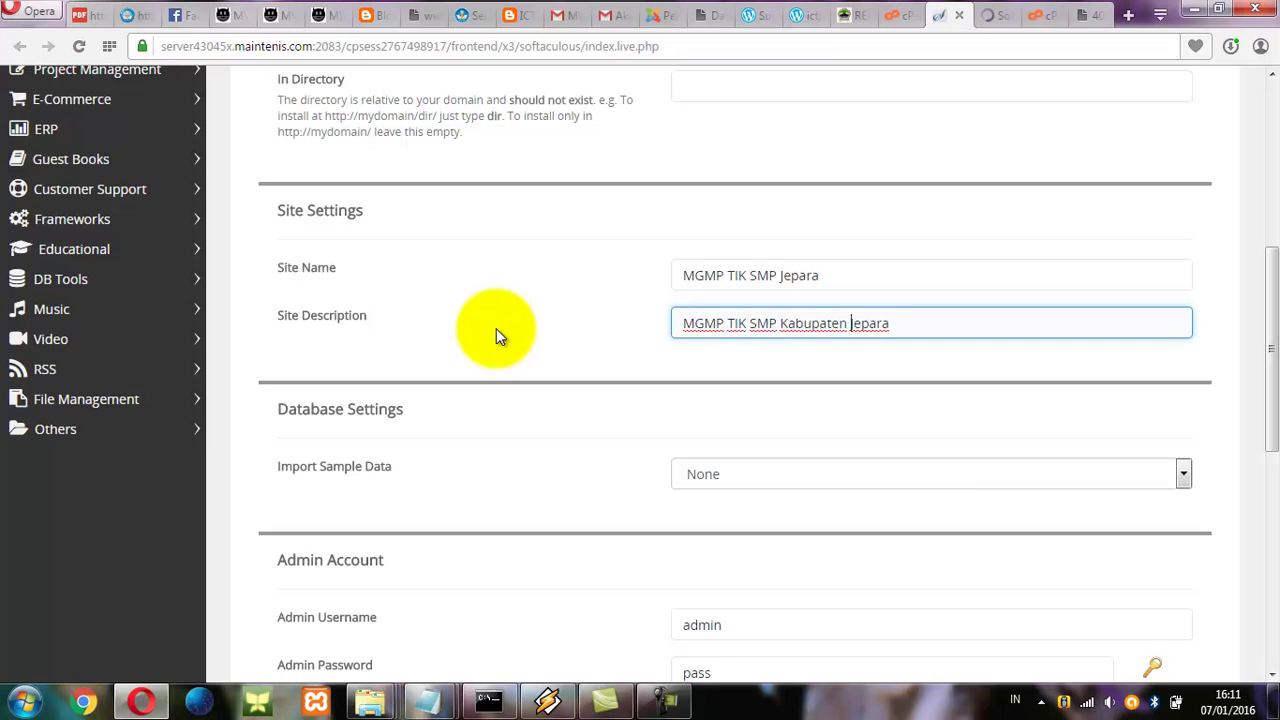
type("Jepara Jawa Tengah")
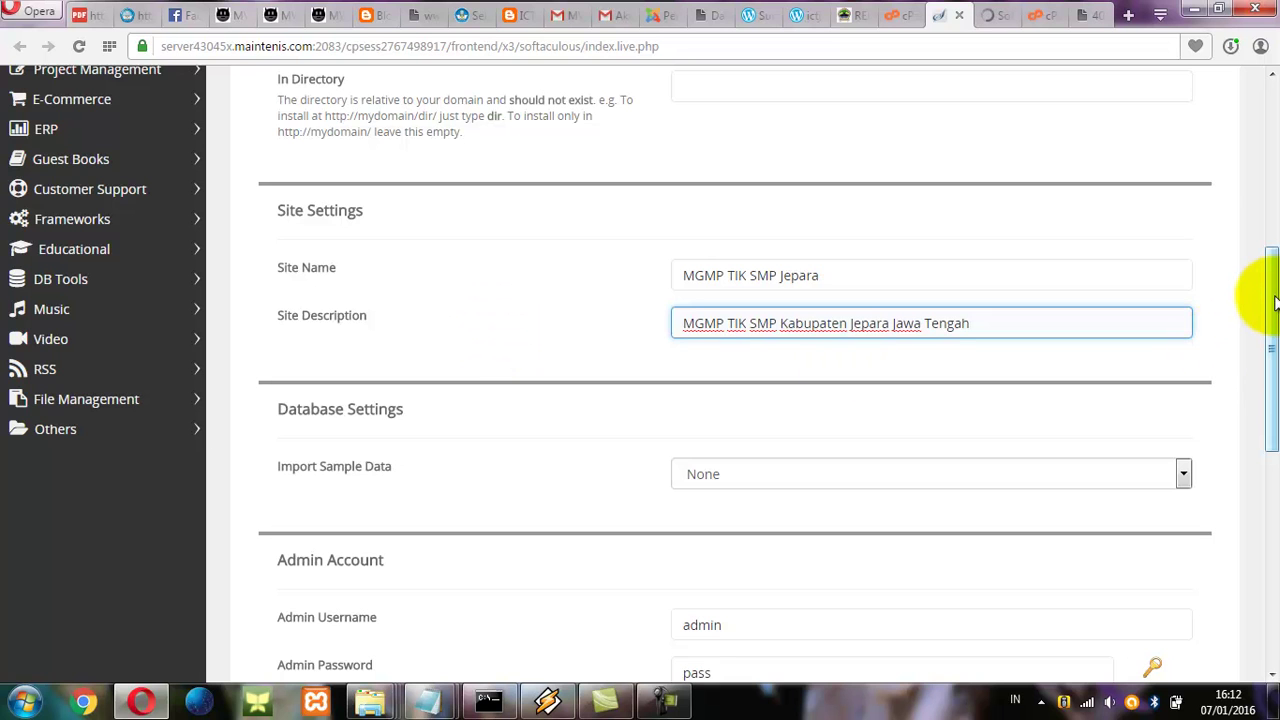
left_click_drag(1270, 298, 1257, 443)
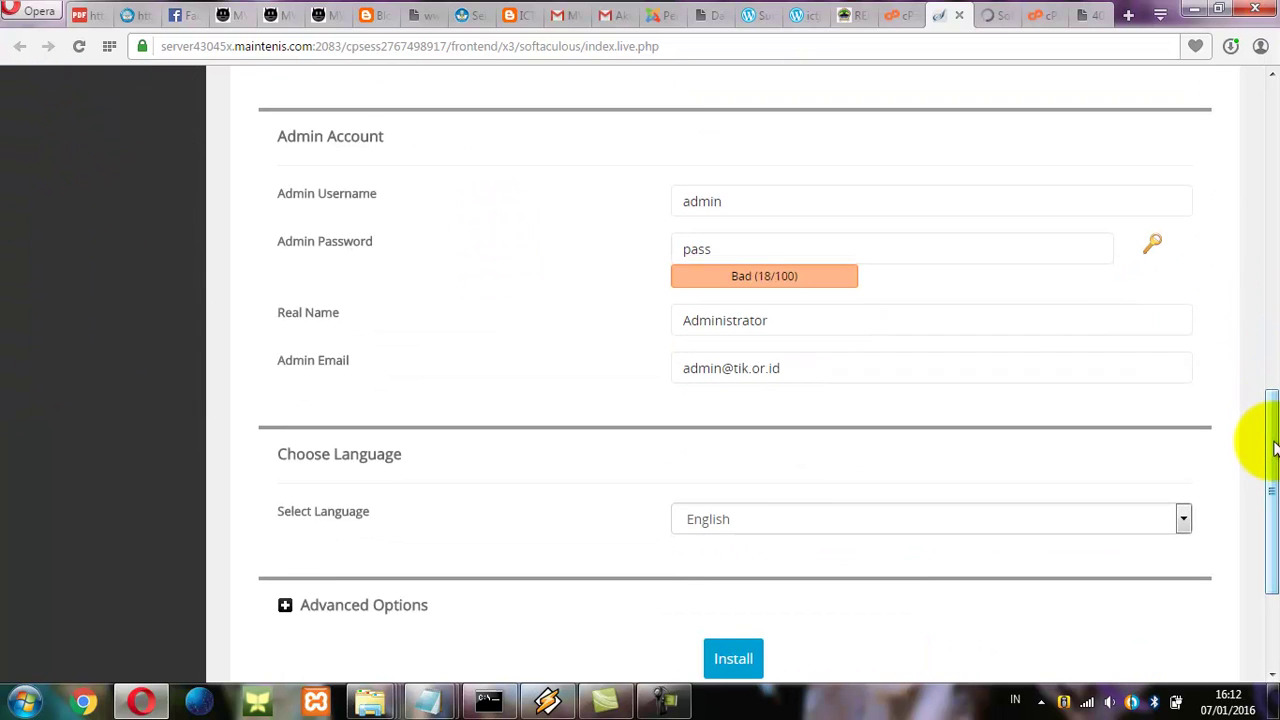
Replace the default Joomla admin password with a stronger one rated Good (51/100).
left_click(780, 198)
left_click(731, 243)
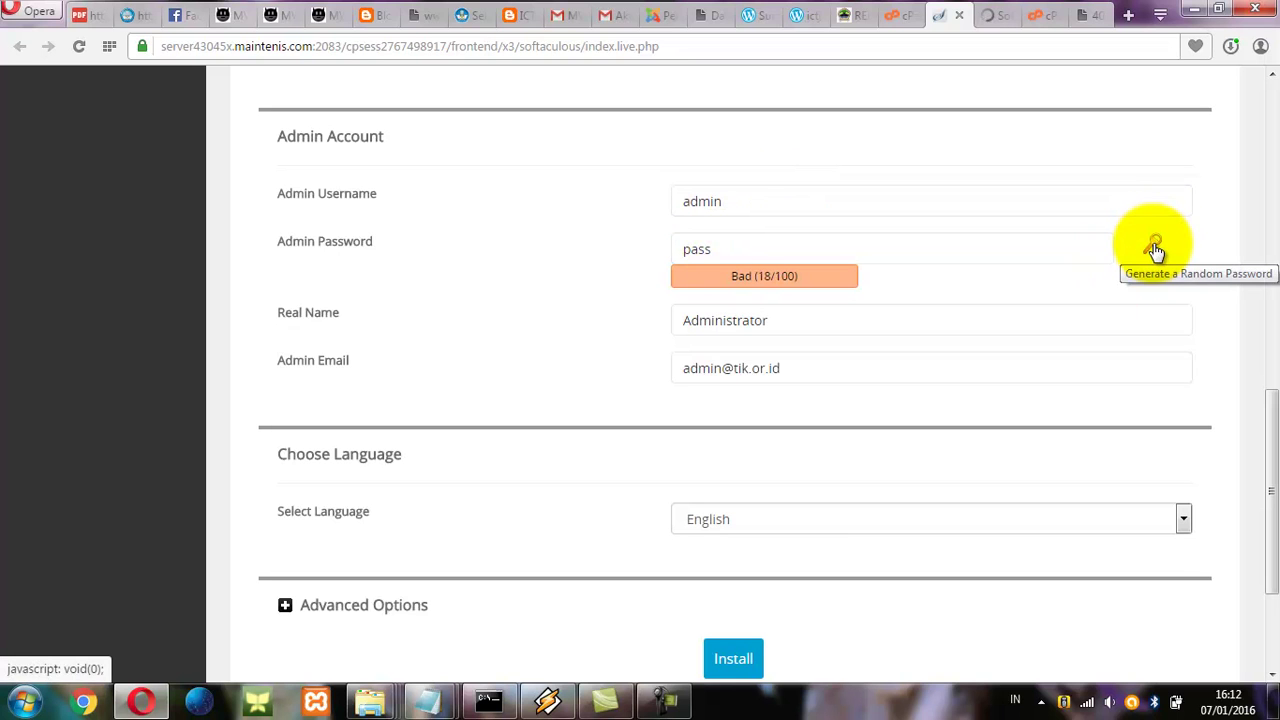
left_click(849, 257)
left_click_drag(731, 251, 506, 251)
type("a")
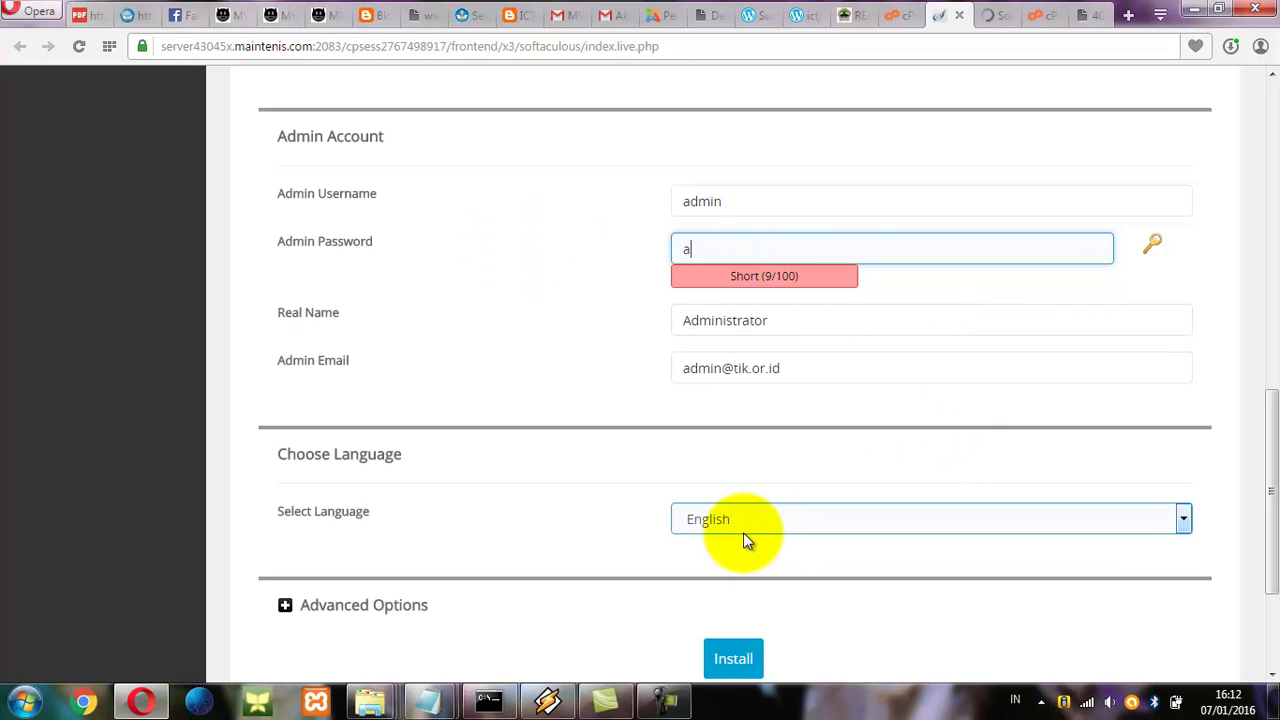
left_click_drag(732, 250, 571, 243)
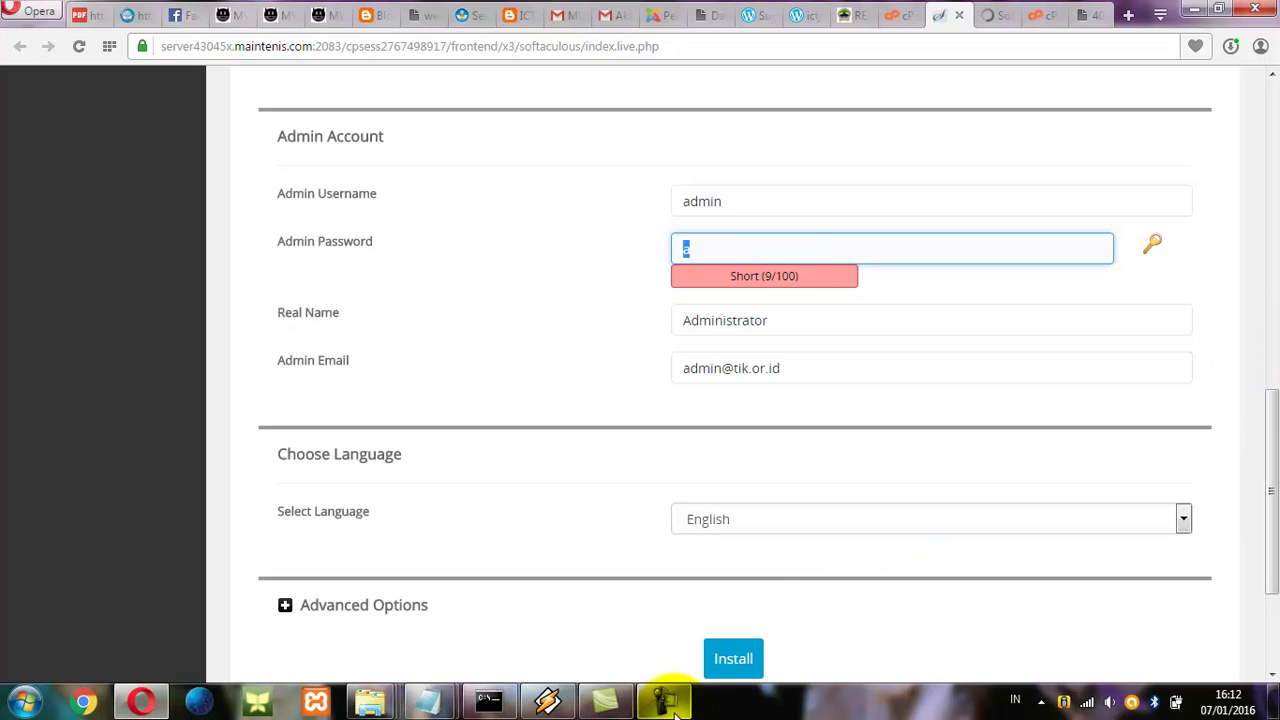
mouse_move(663, 700)
left_click(698, 612)
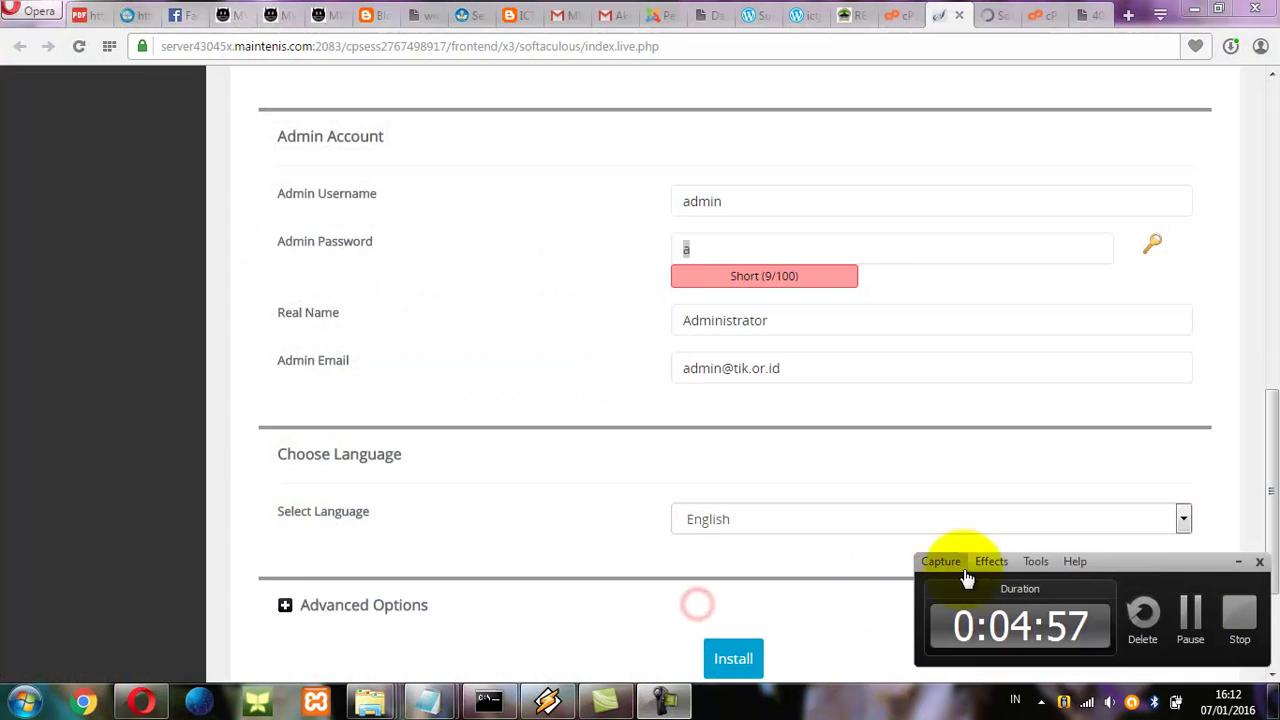
left_click(1196, 622)
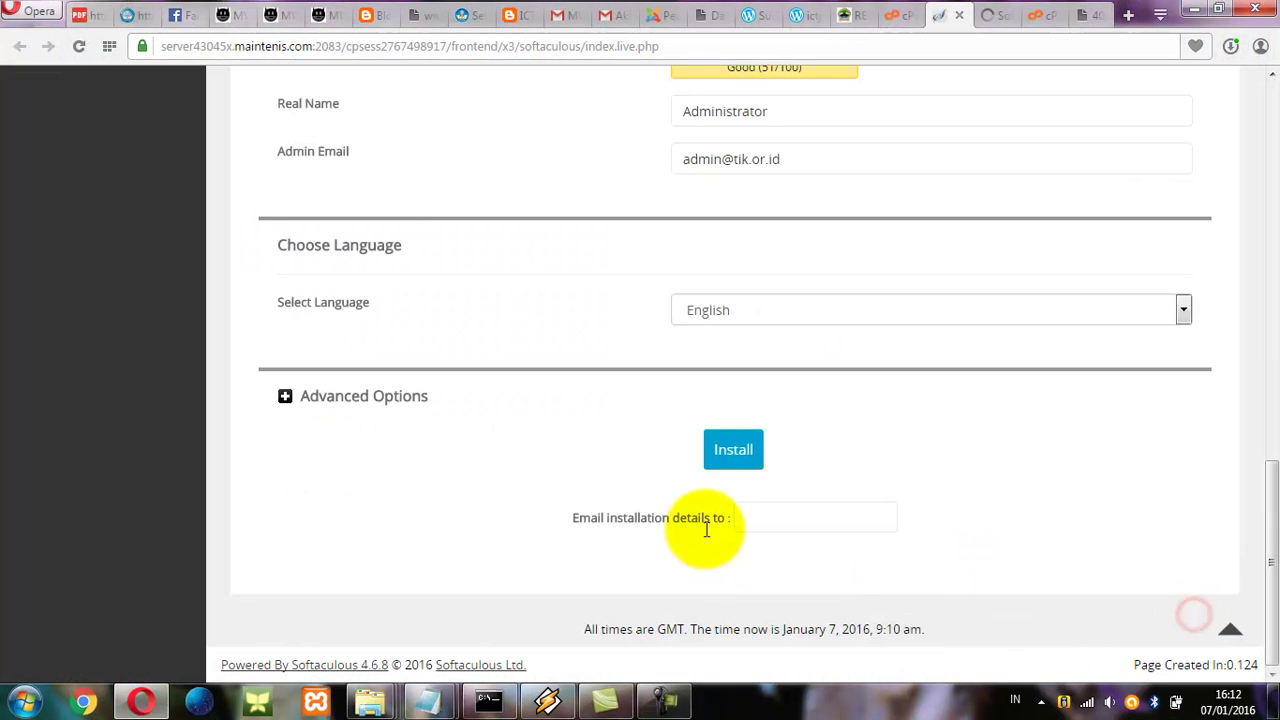
Run the Joomla install until it reports success at tik.or.id with admin URL tik.or.id/administrator.
left_click(736, 454)
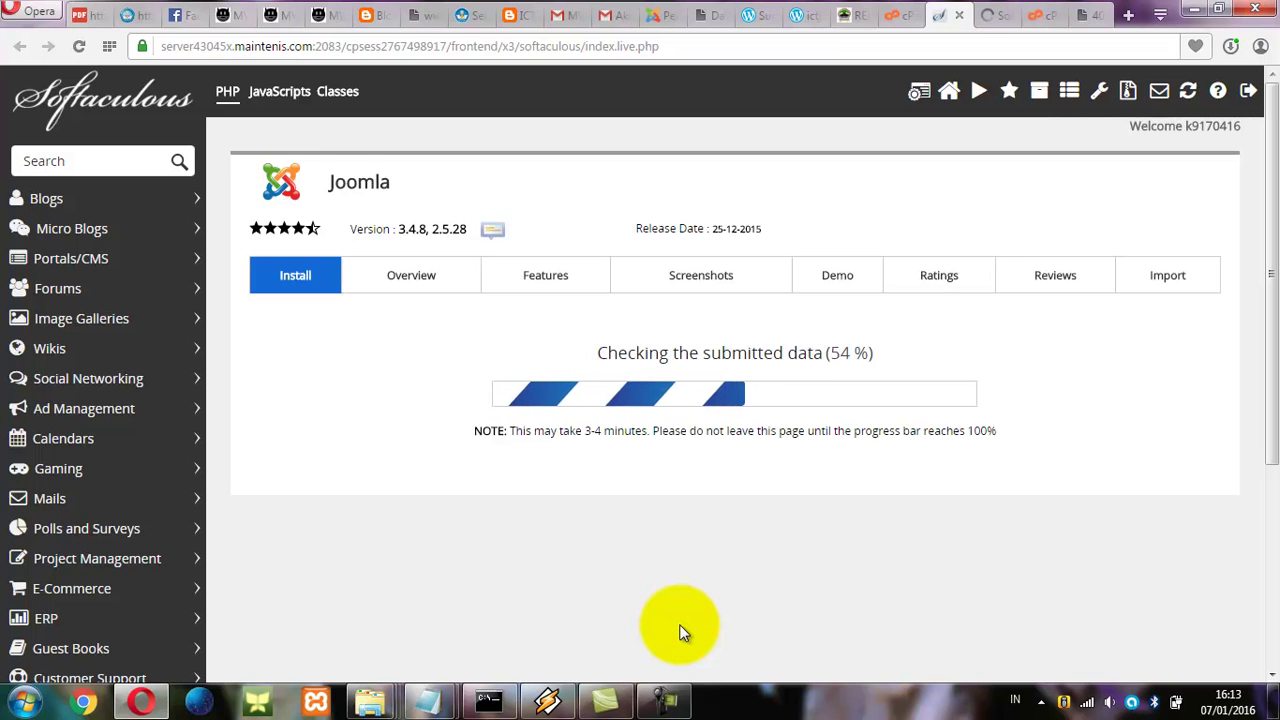
mouse_move(662, 698)
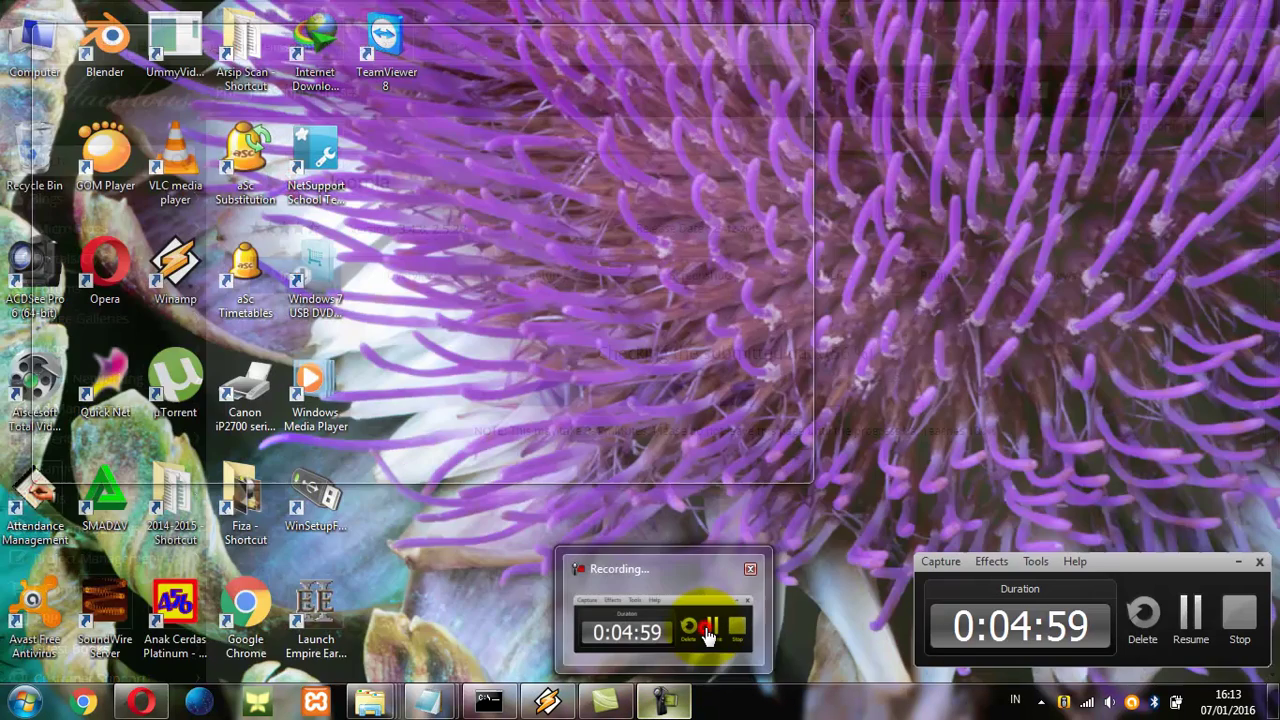
left_click(702, 630)
left_click(1191, 616)
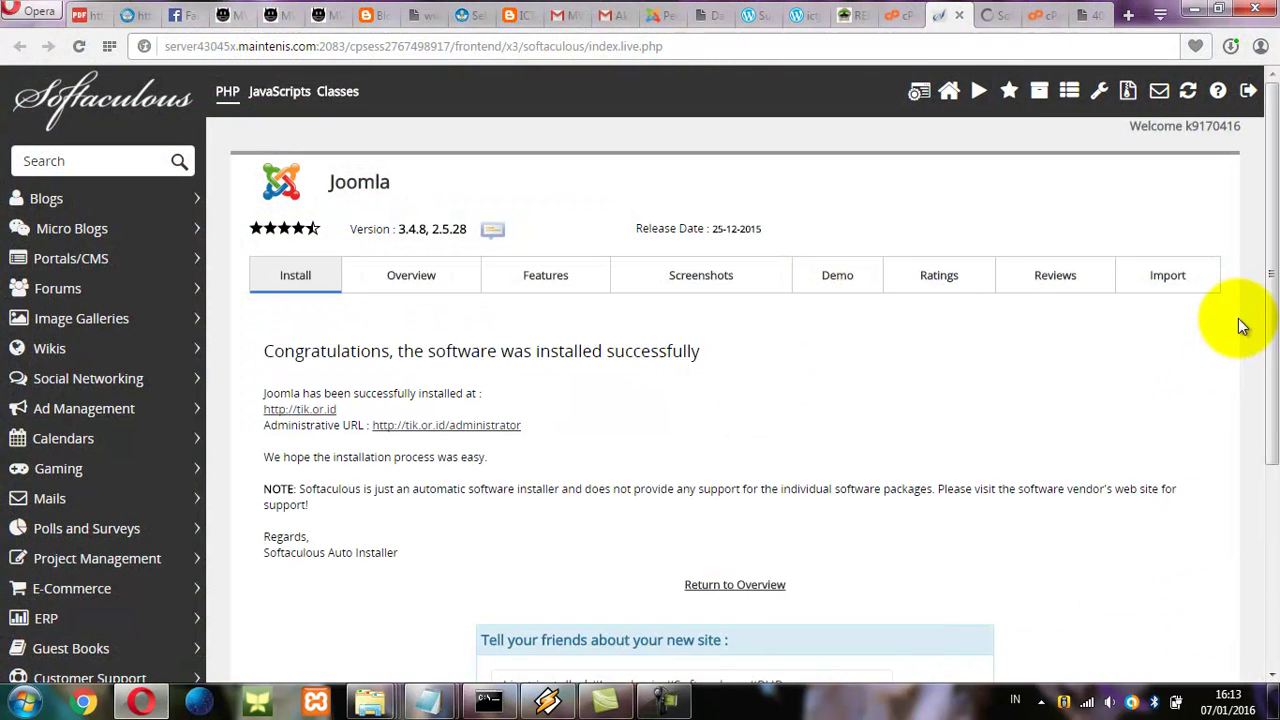
left_click_drag(1273, 320, 1258, 263)
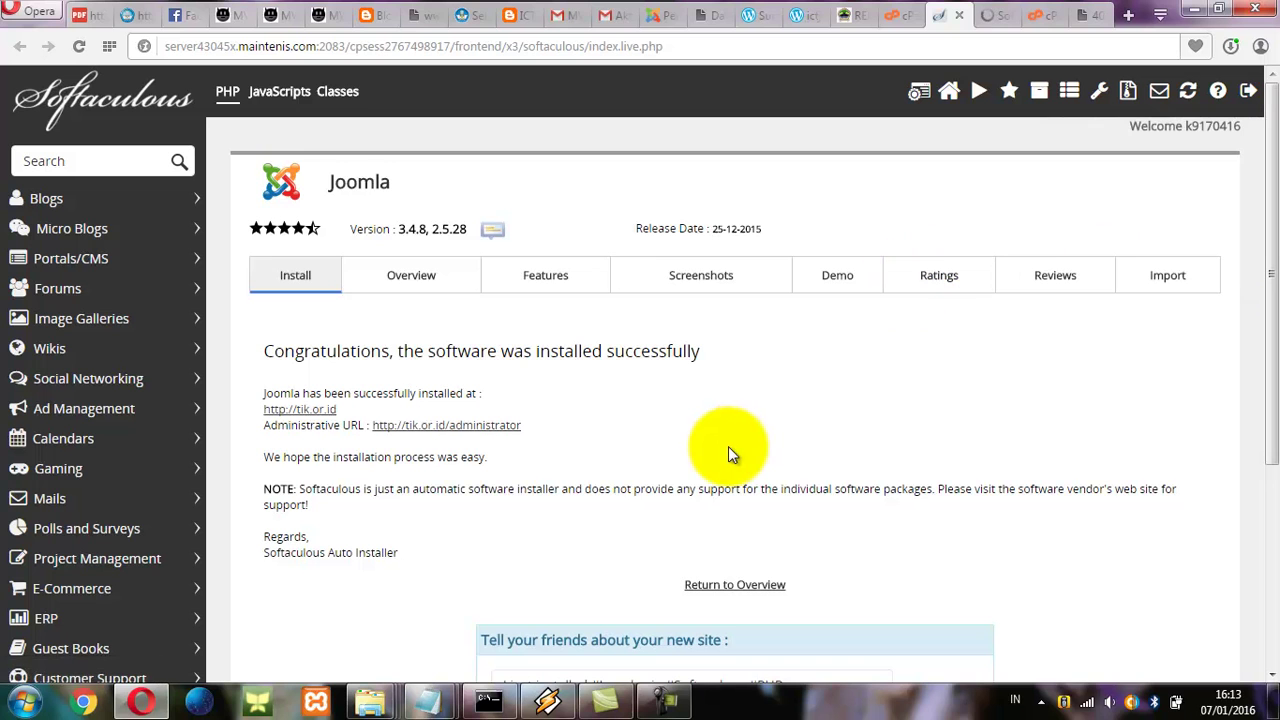
Open tik.or.id/administrator in a new tab, reload the site tab, and show the Joomla login page.
right_click(415, 430)
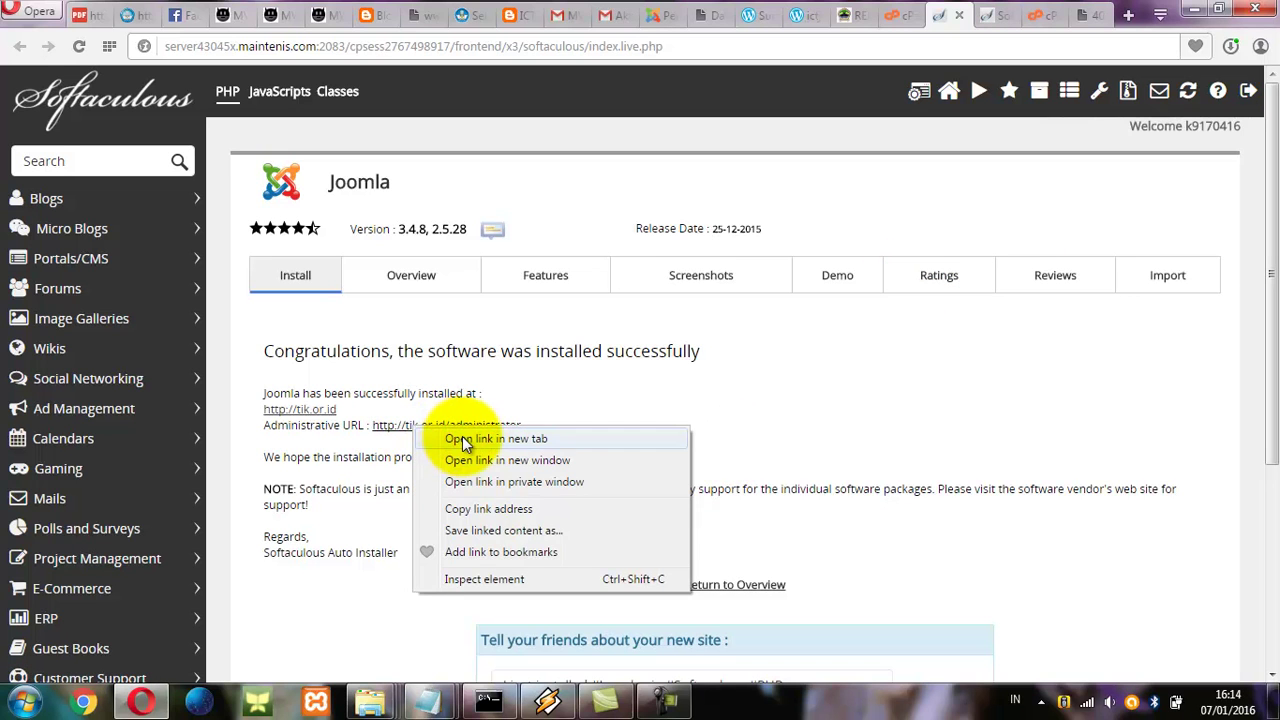
left_click(461, 437)
left_click(950, 15)
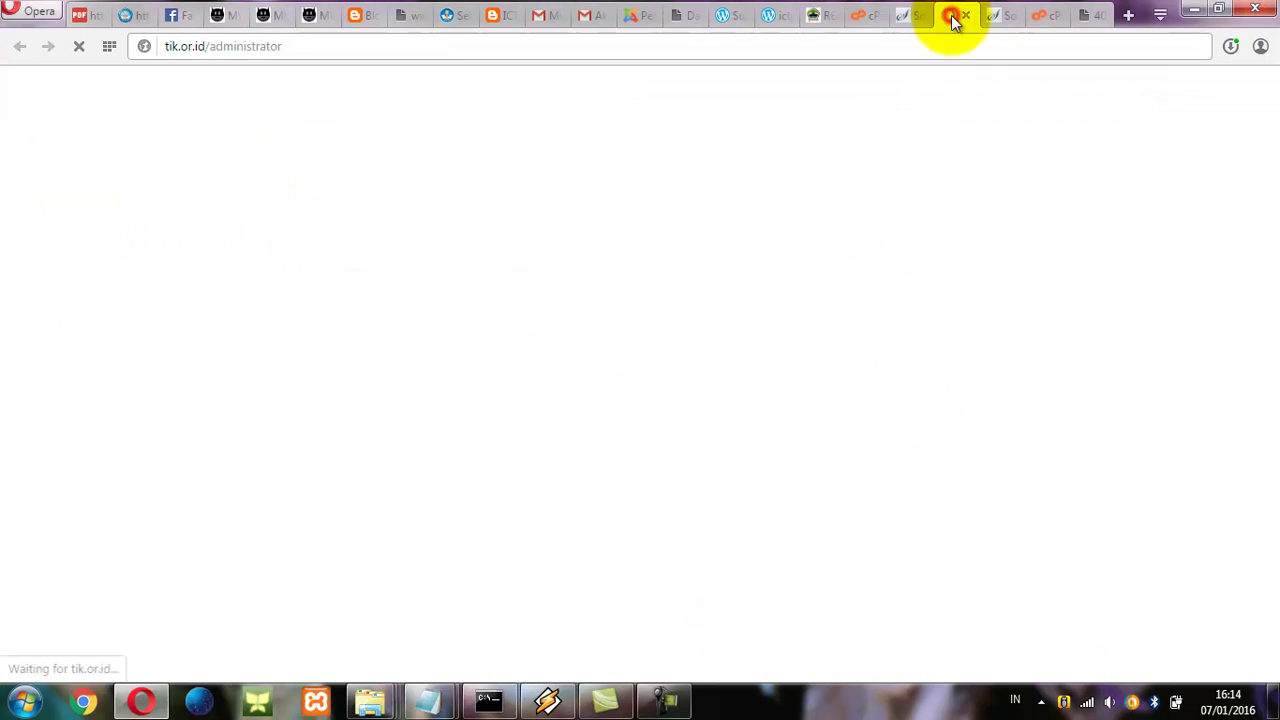
left_click(1088, 16)
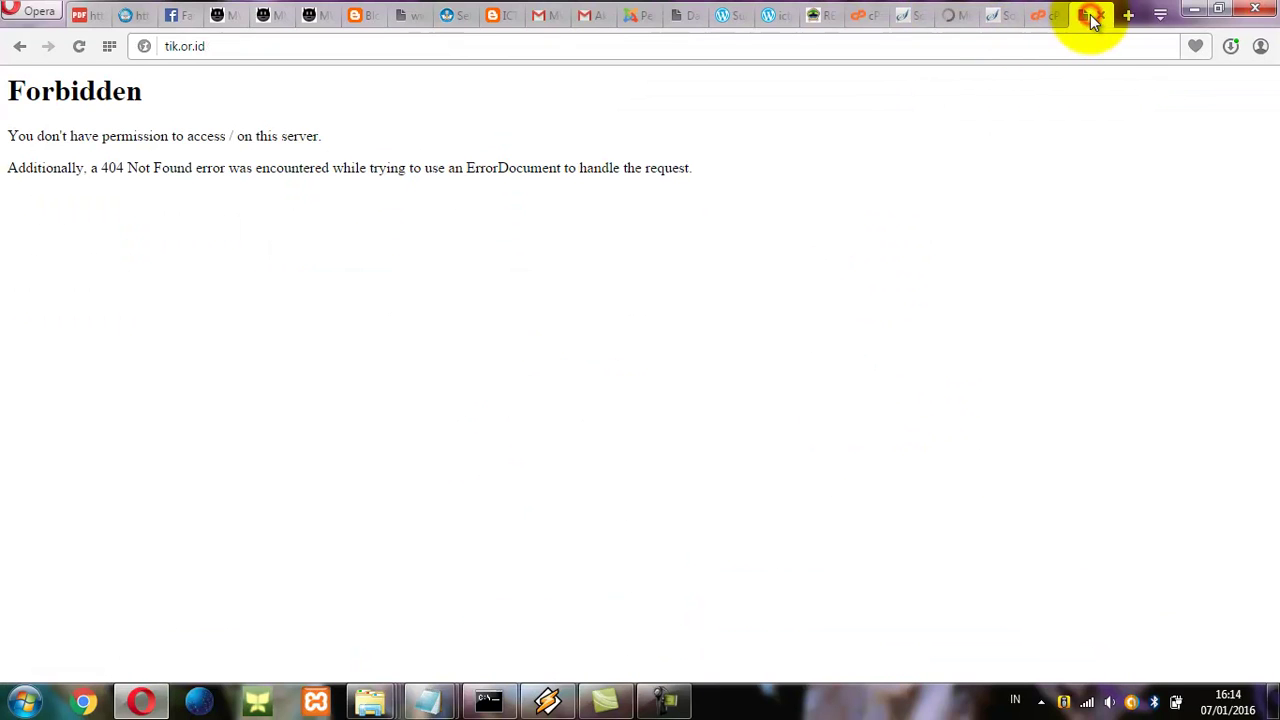
left_click(79, 47)
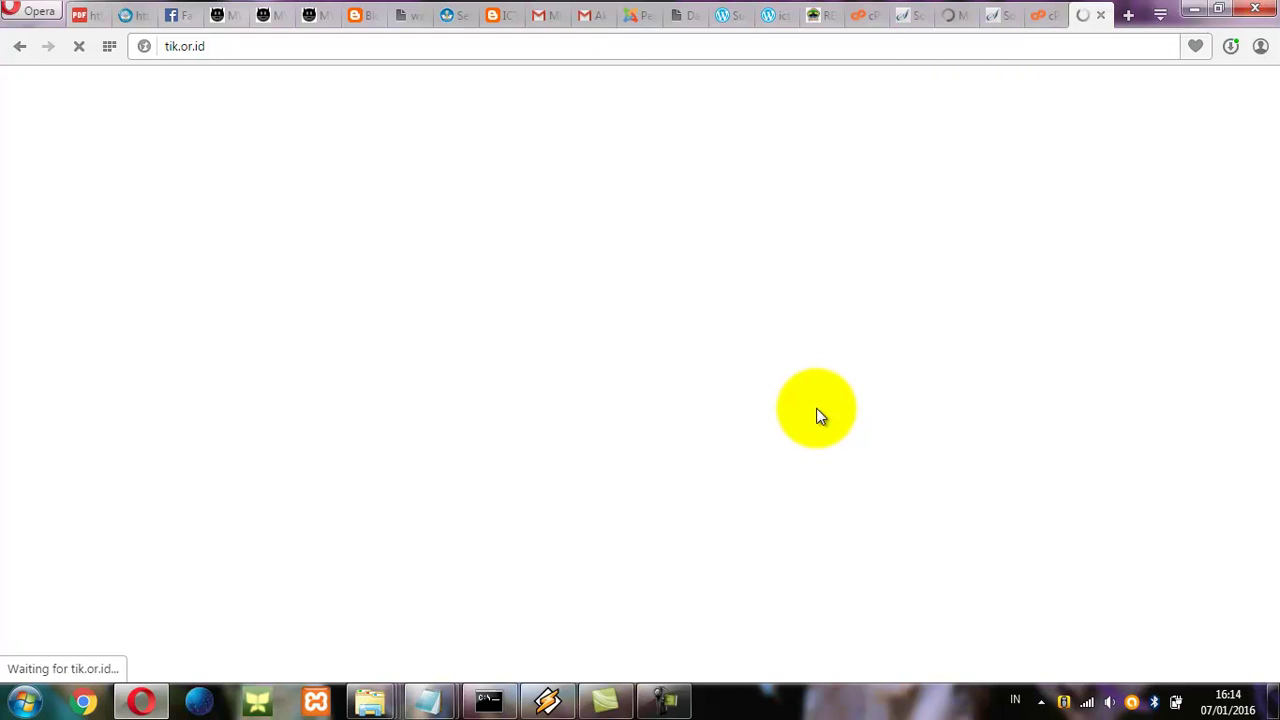
left_click(956, 17)
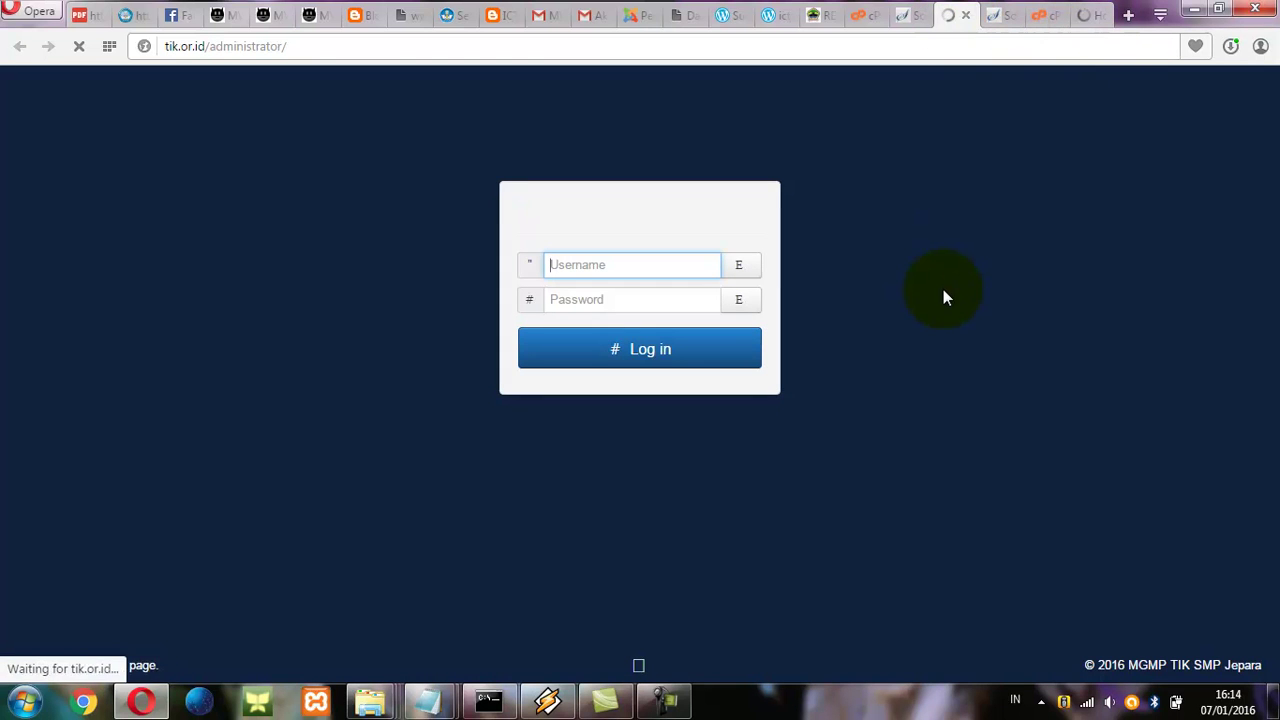
Log into Joomla administrator as admin with the account password, then view the MGMP TIK SMP Jepara home page.
type("admin")
key("Tab")
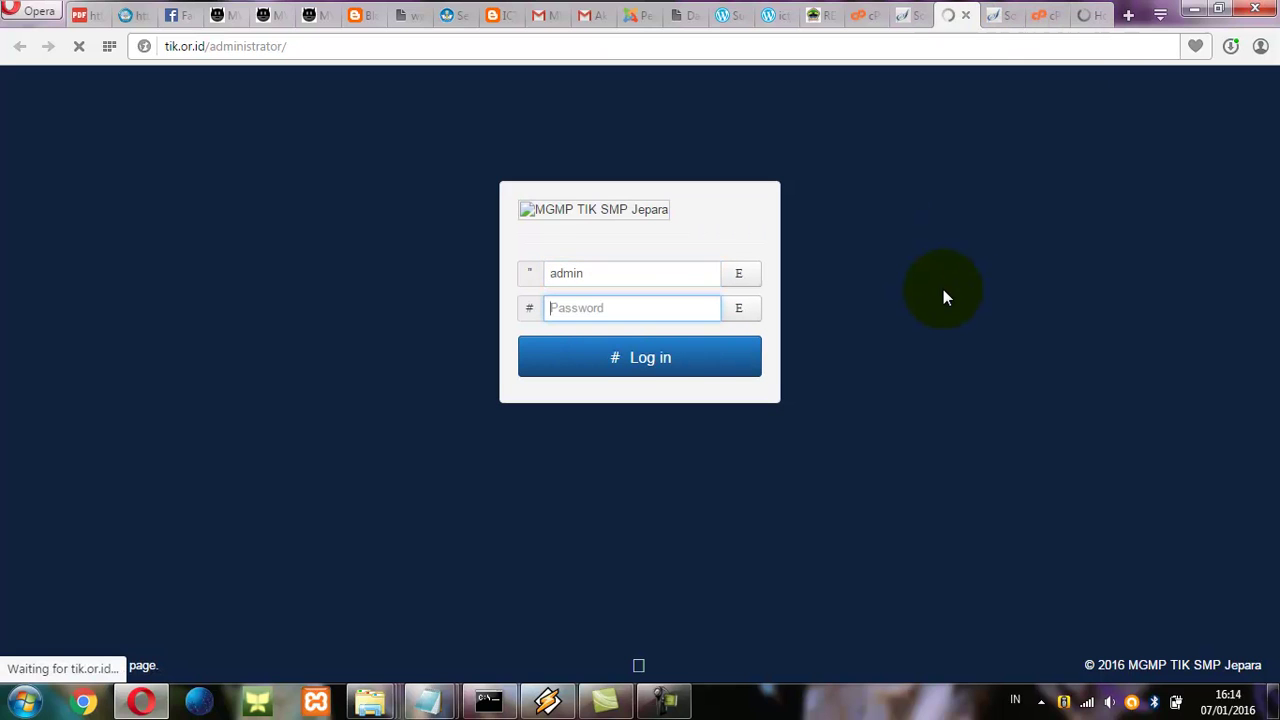
type("••••••")
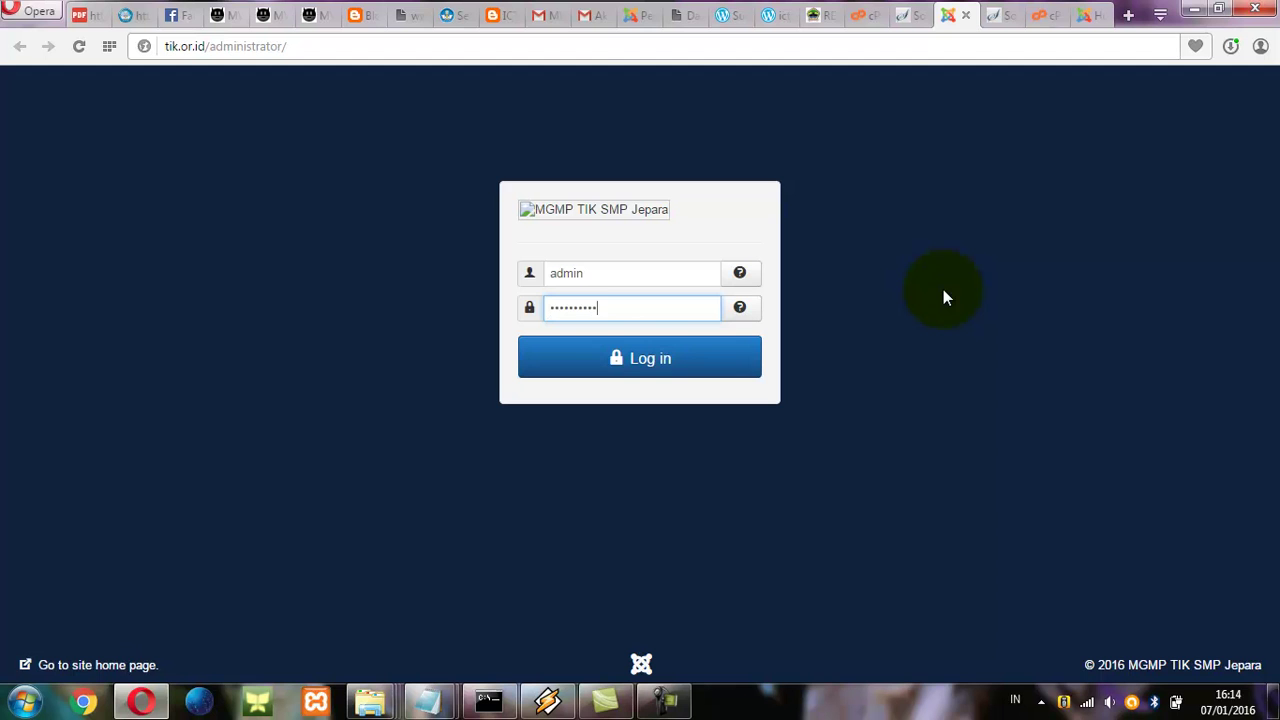
left_click(620, 357)
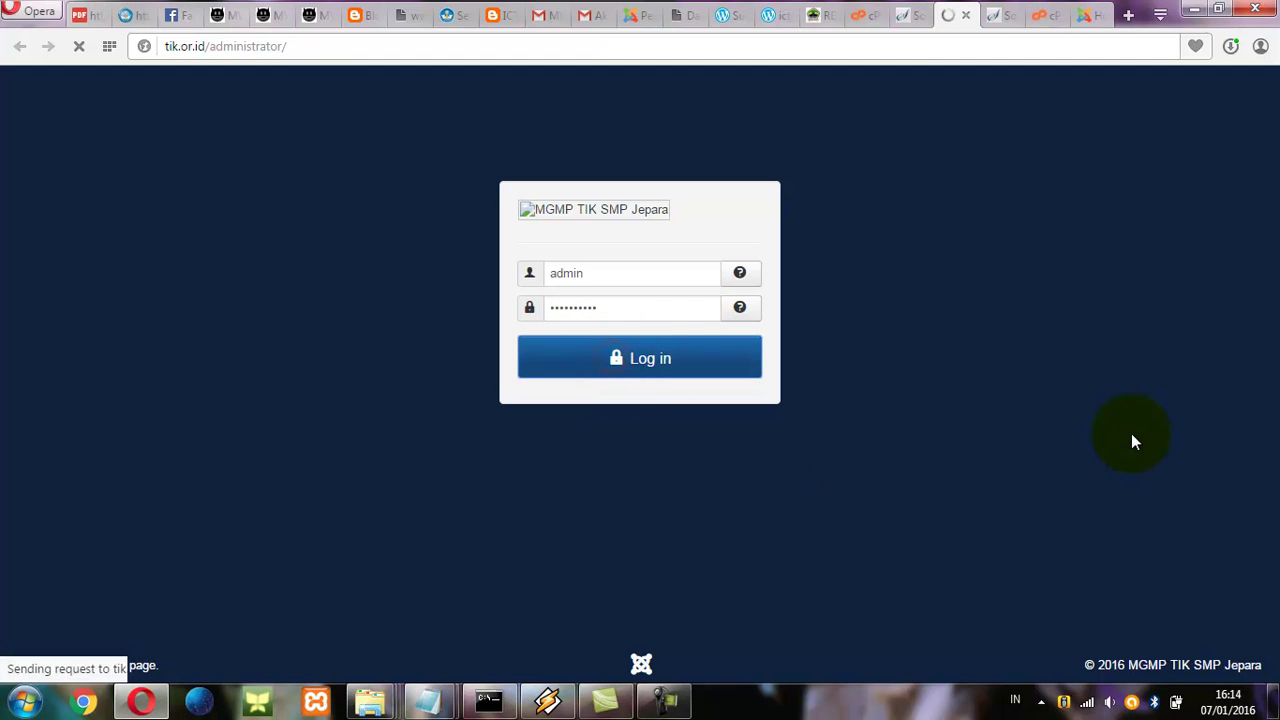
left_click(1092, 18)
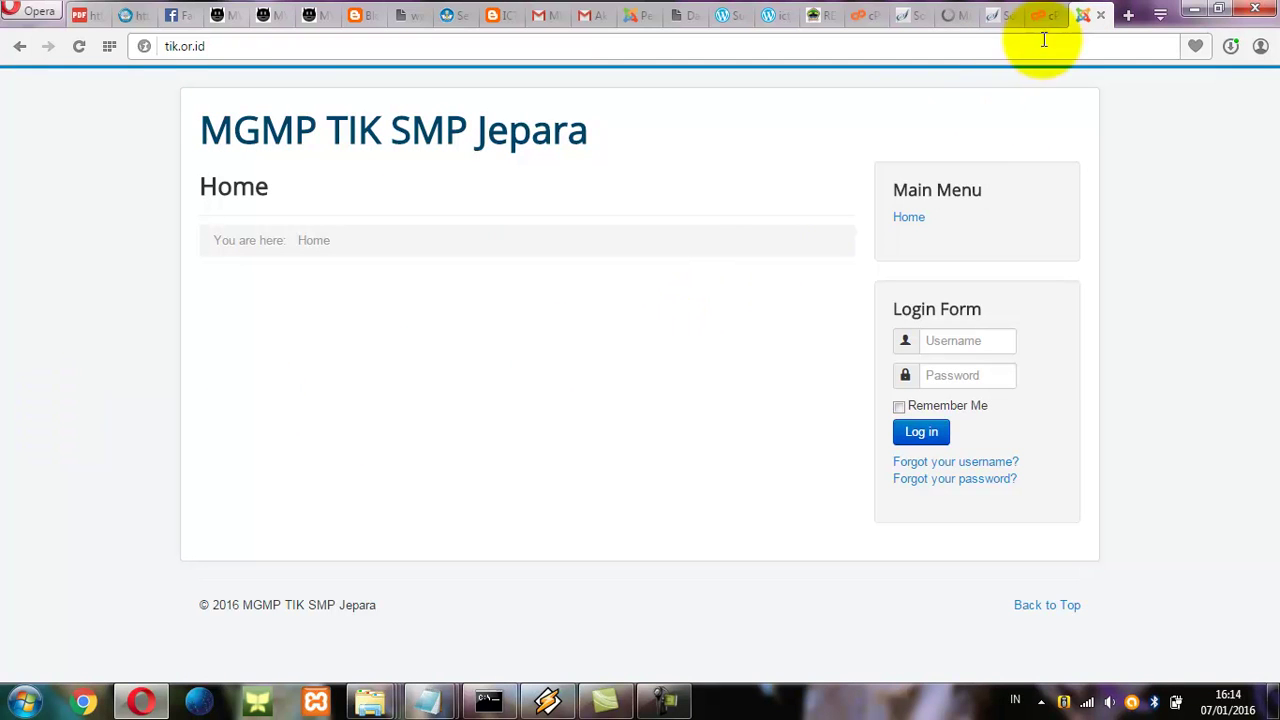
Save the tik.or.id admin password in Opera from the Control Panel tab, then return to the home page.
left_click(949, 17)
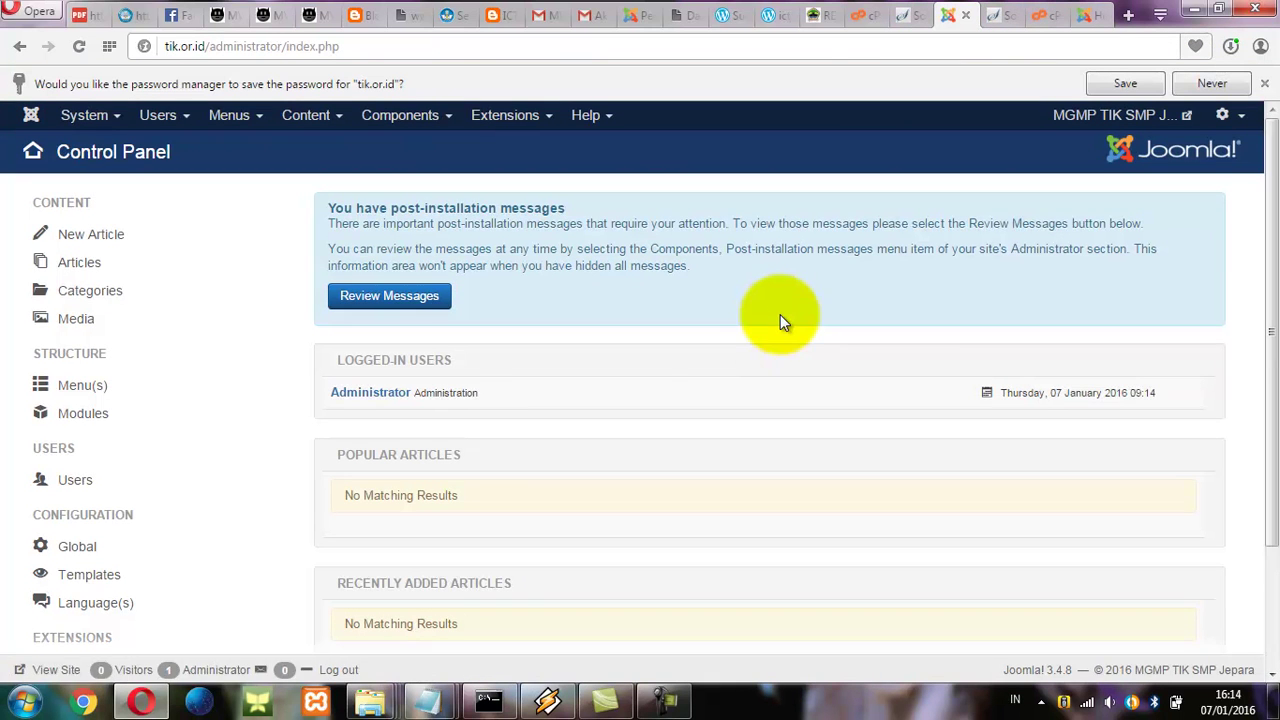
left_click(1127, 84)
left_click(1043, 17)
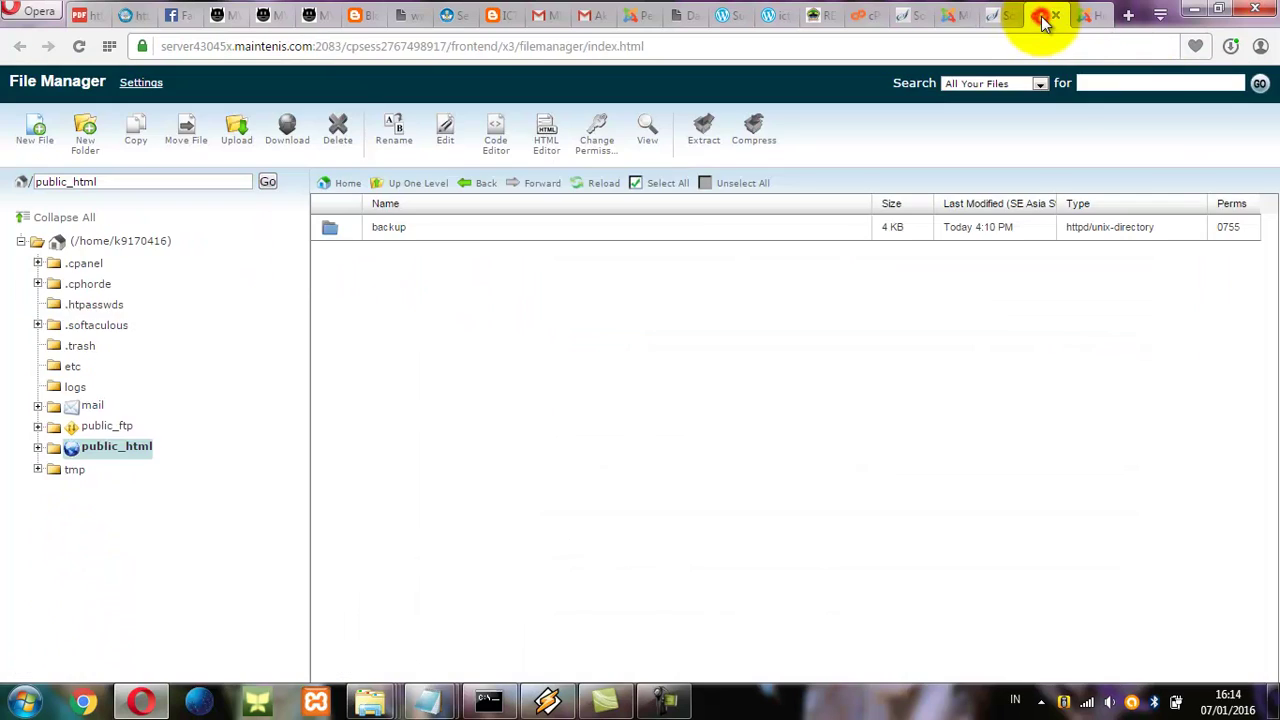
left_click(1086, 17)
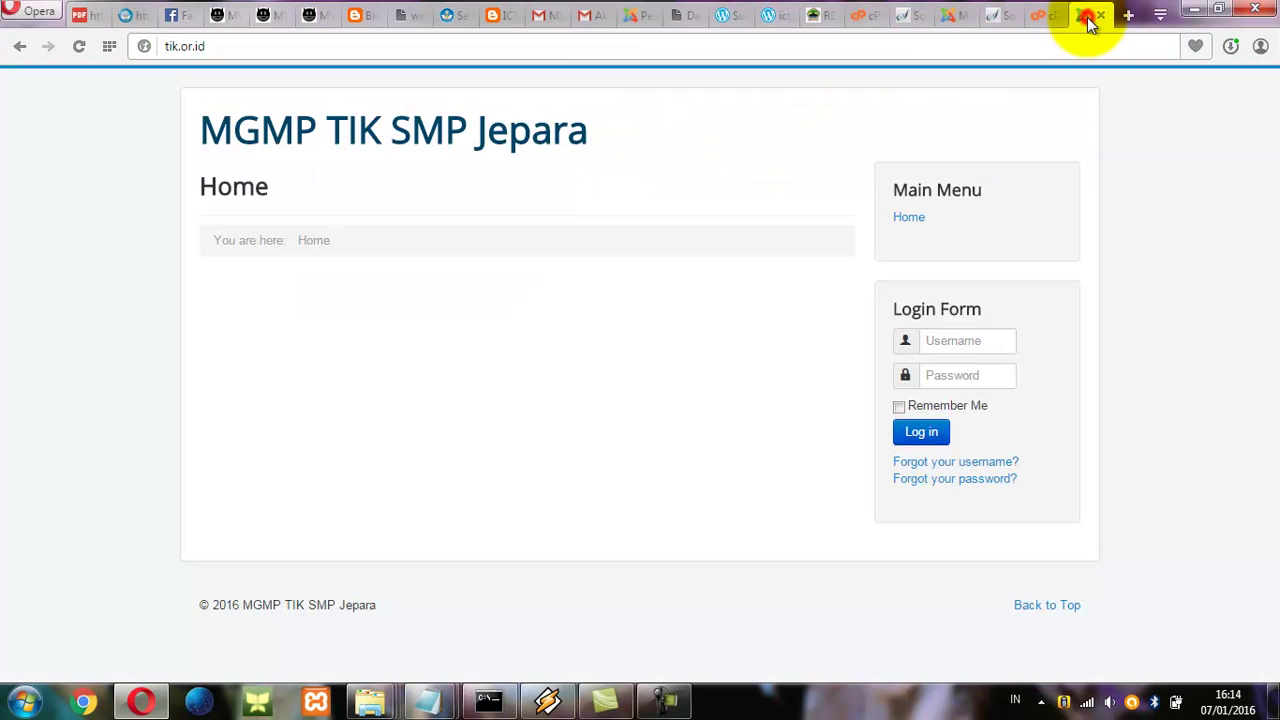
left_click(948, 20)
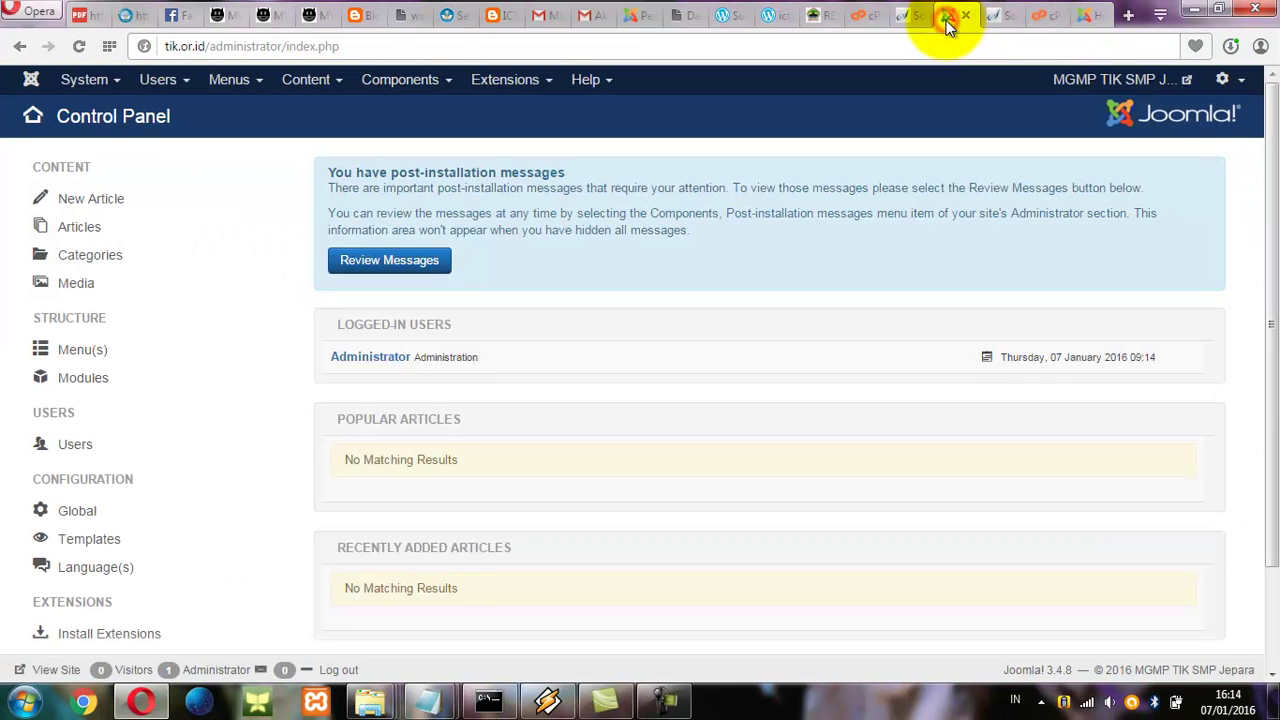
left_click(1085, 20)
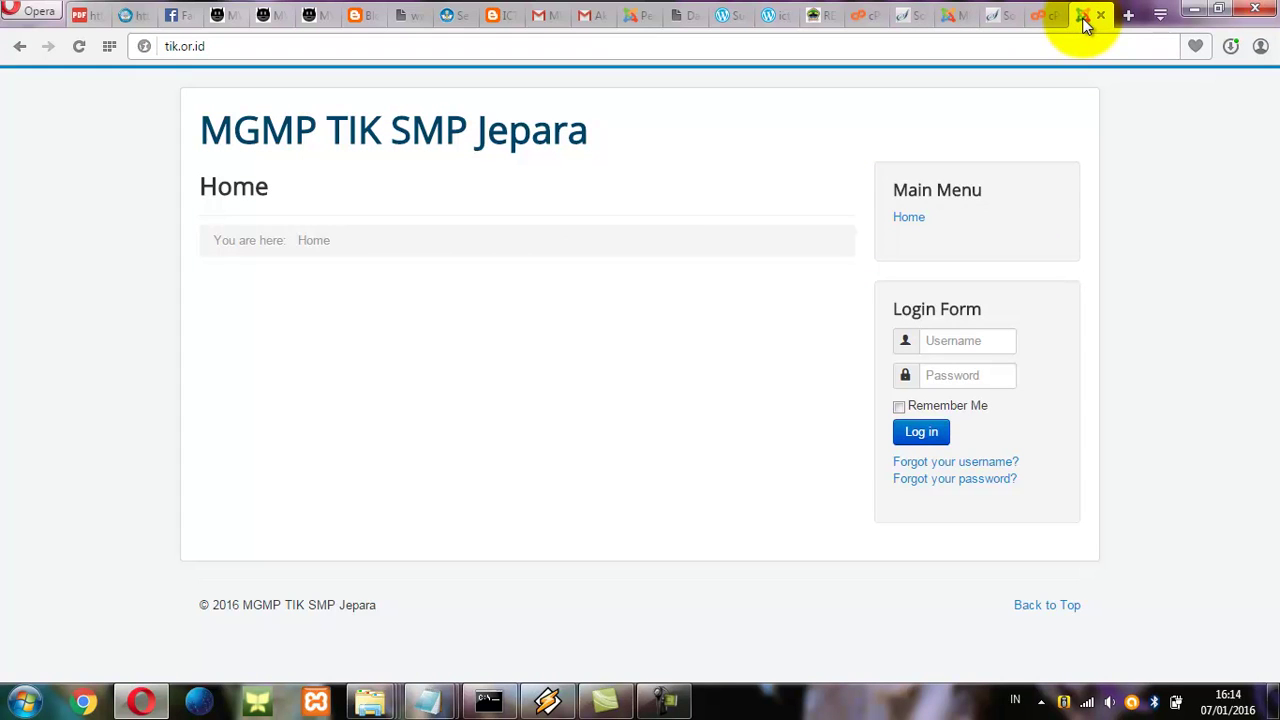